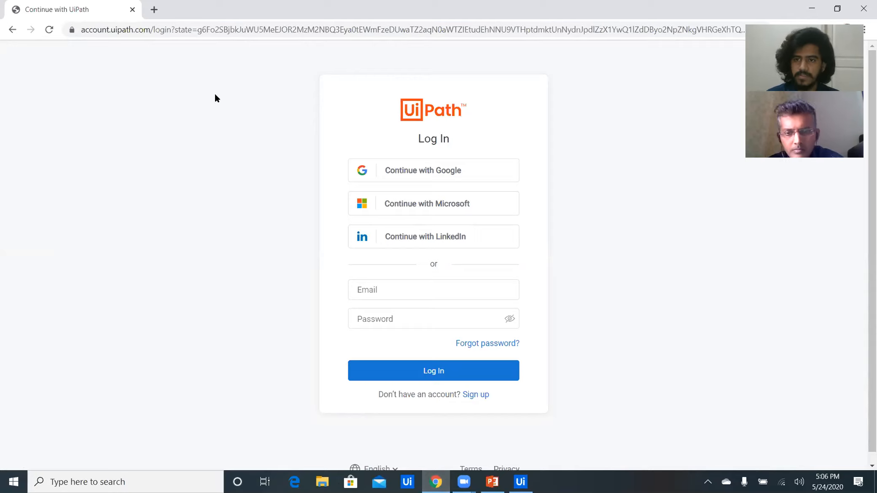
Step: Sign in to the UiPath cloud portal with an existing Google account
click(434, 174)
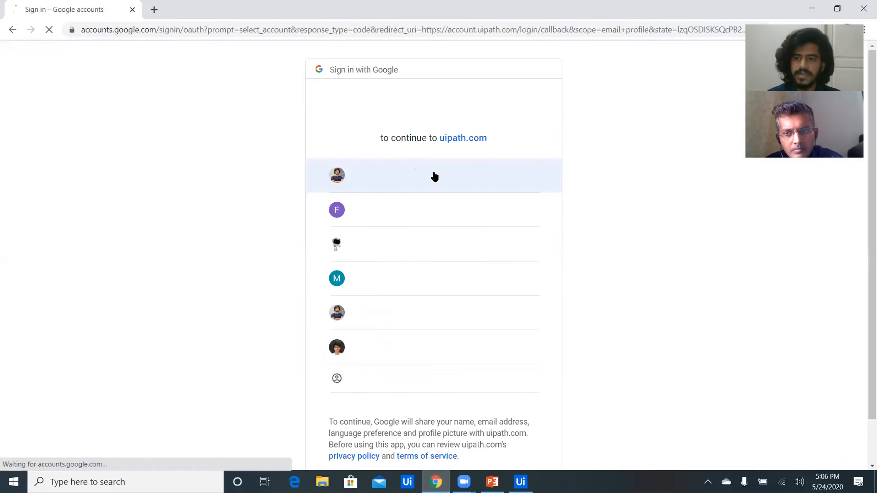
click(399, 244)
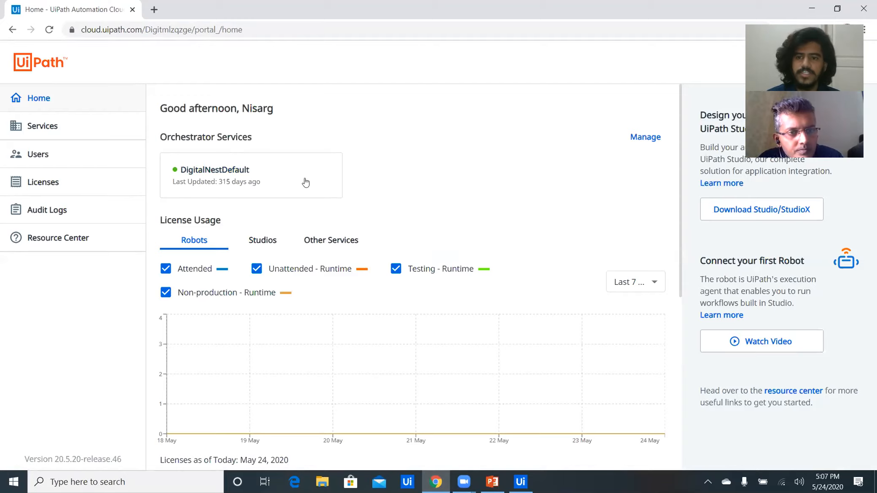
Step: Review the Stable and Preview Community Edition downloads in the Resource Center, and return to the portal's home page
click(95, 243)
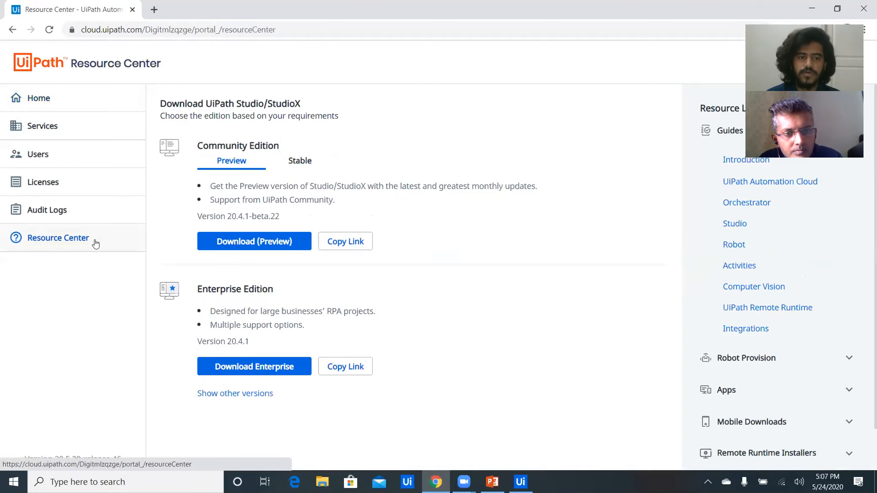
click(286, 164)
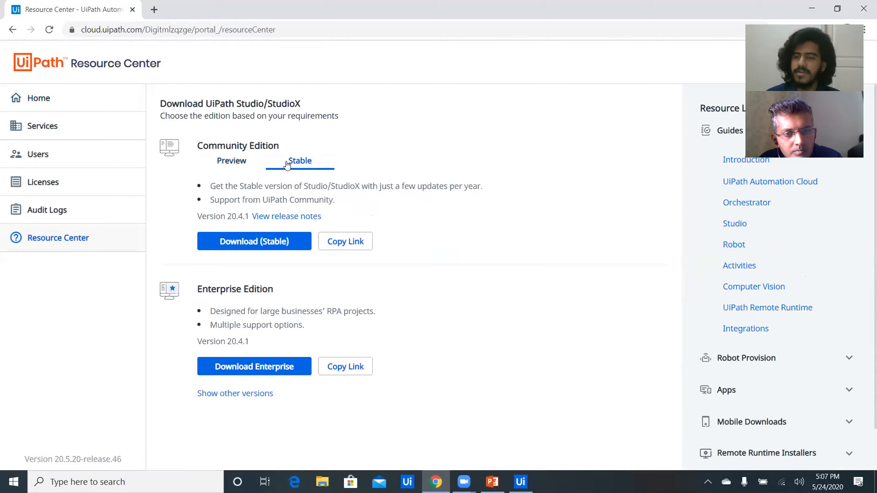
click(261, 163)
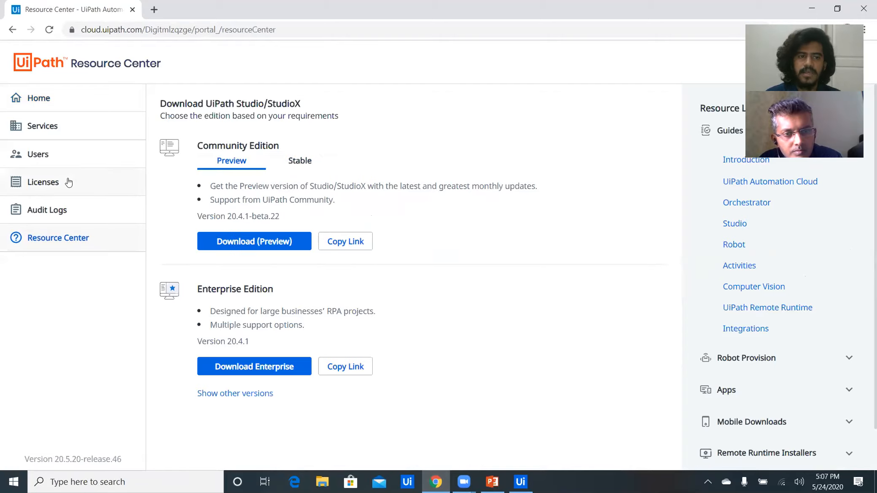
click(85, 99)
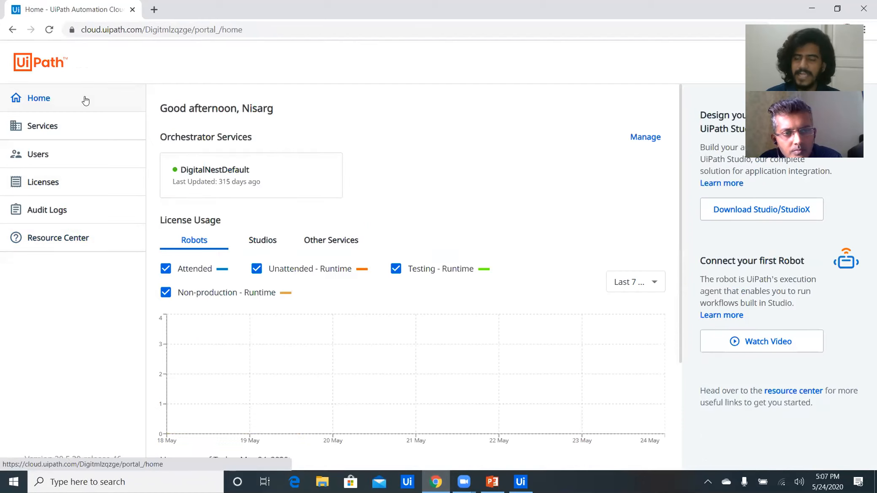
Step: Open the DigitalNestDefault Orchestrator service and examine the type of the existing robot on the Robots management page
click(218, 170)
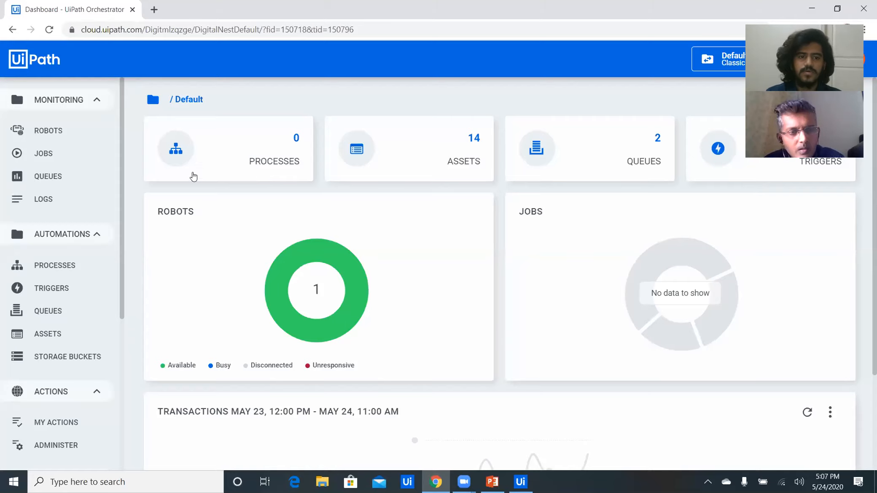
drag(122, 150, 123, 302)
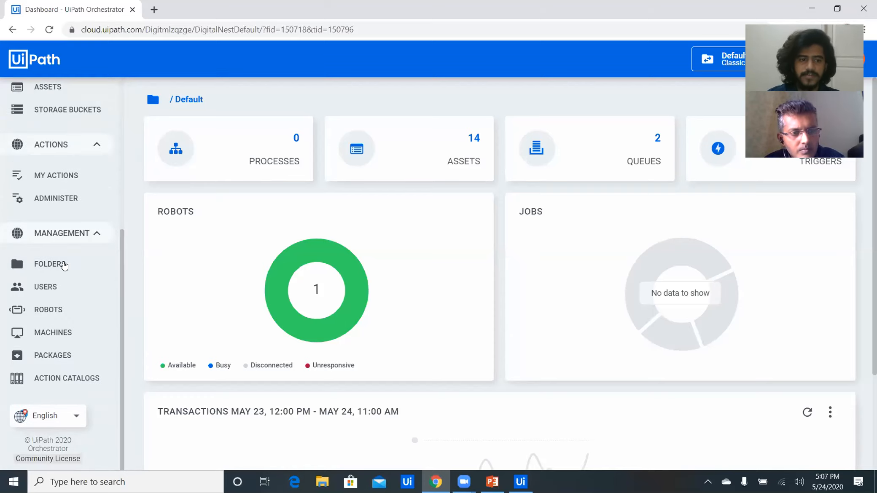
click(42, 310)
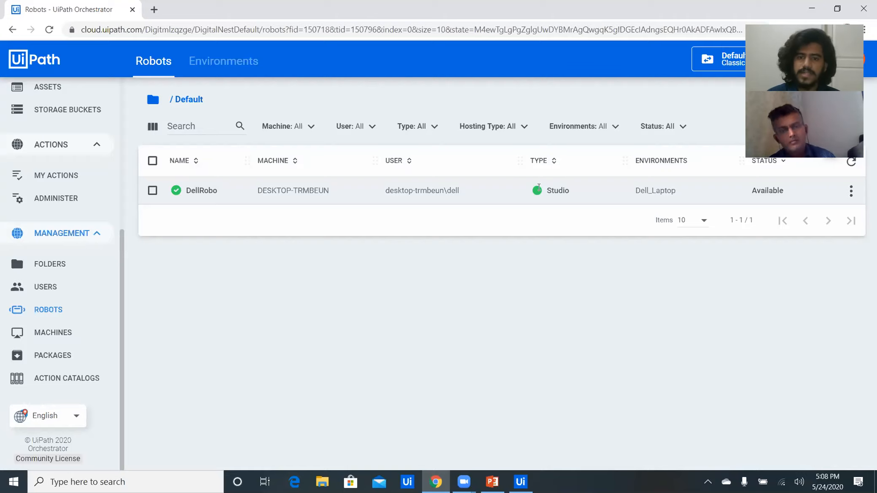
double_click(557, 188)
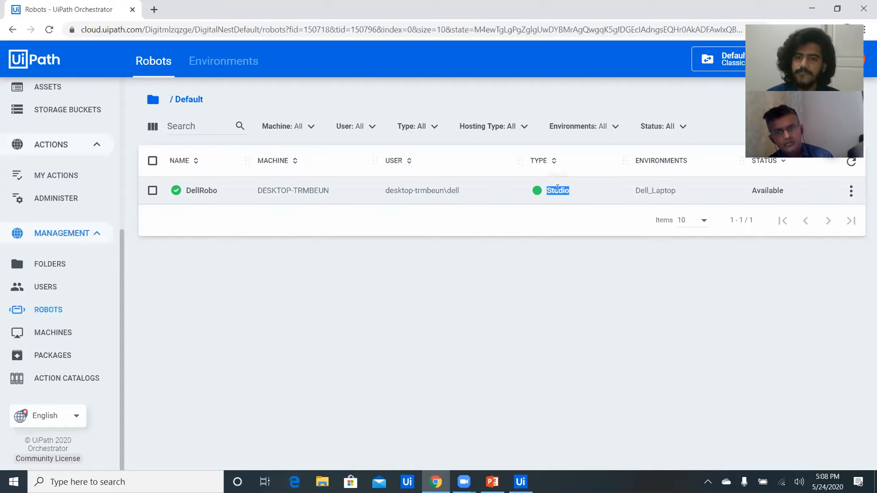
click(555, 207)
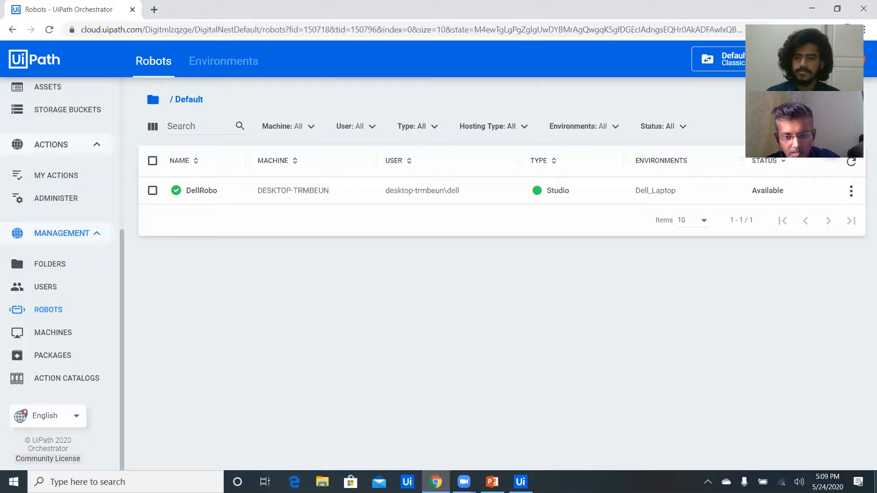
Step: Switch to AnyDesk from the desktop and connect to the remote desk of the first recent session
click(875, 481)
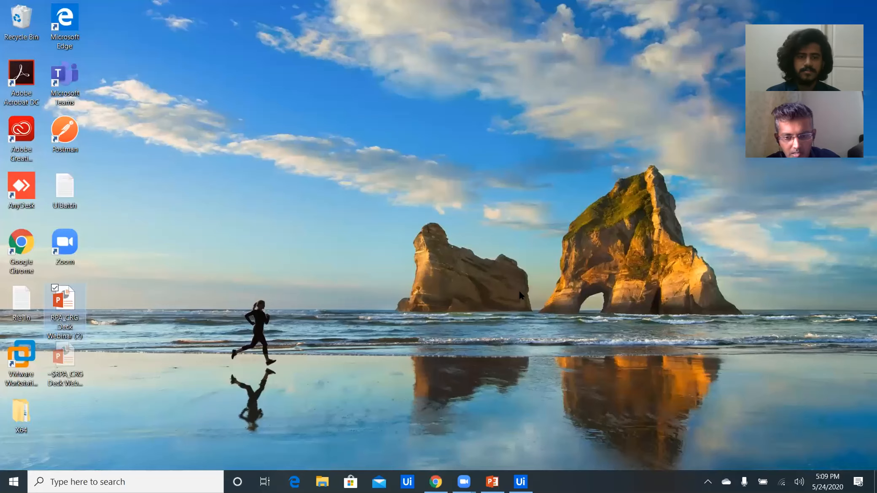
double_click(19, 195)
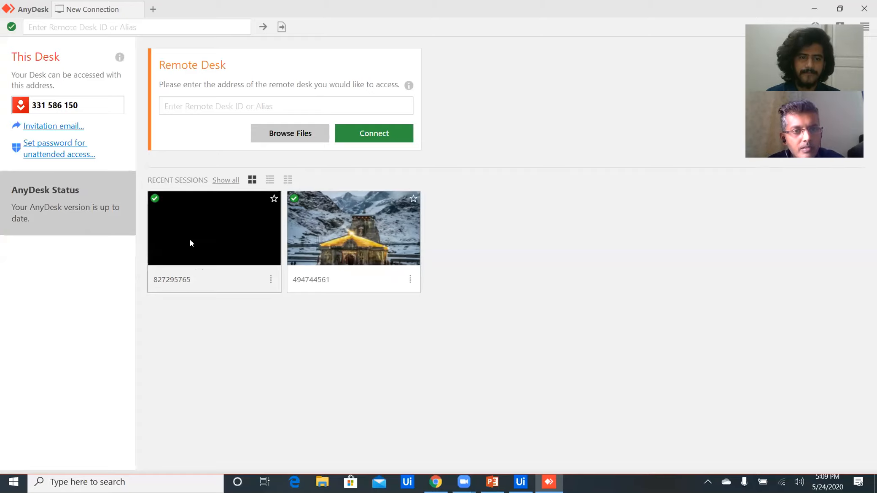
click(203, 228)
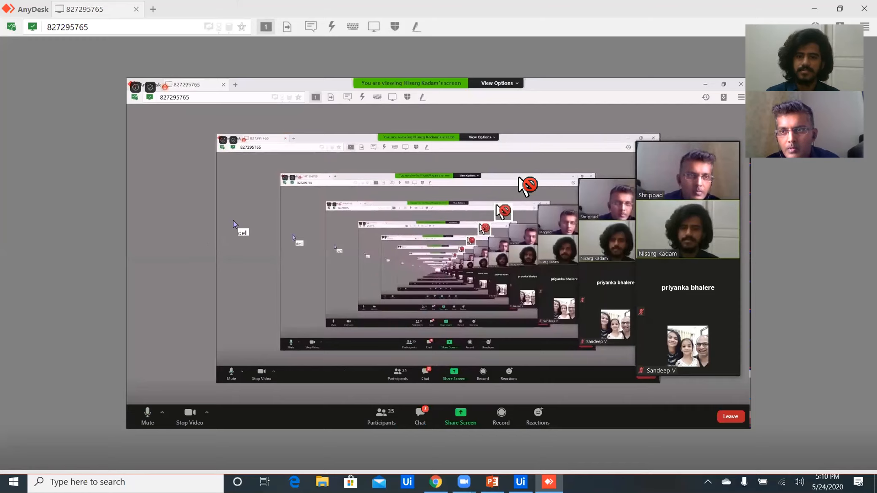
Step: Minimize the Zoom meeting windows on the remote computer to reveal its desktop
click(703, 85)
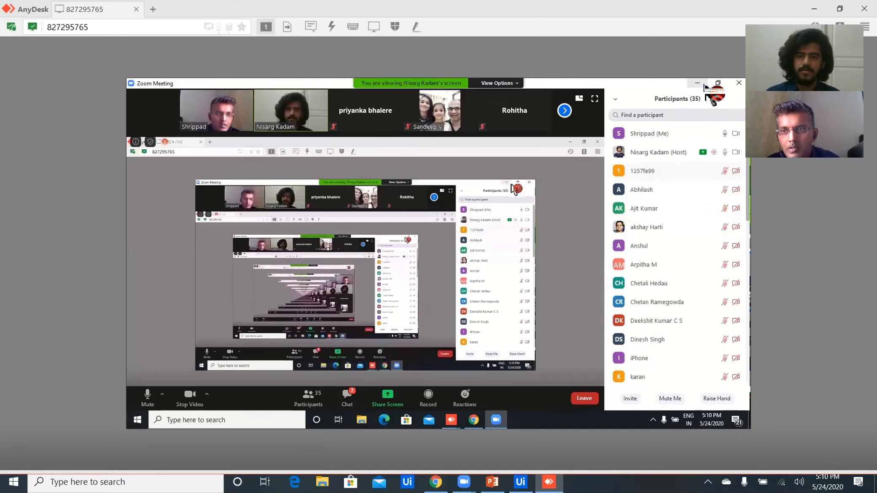
click(703, 86)
click(703, 86)
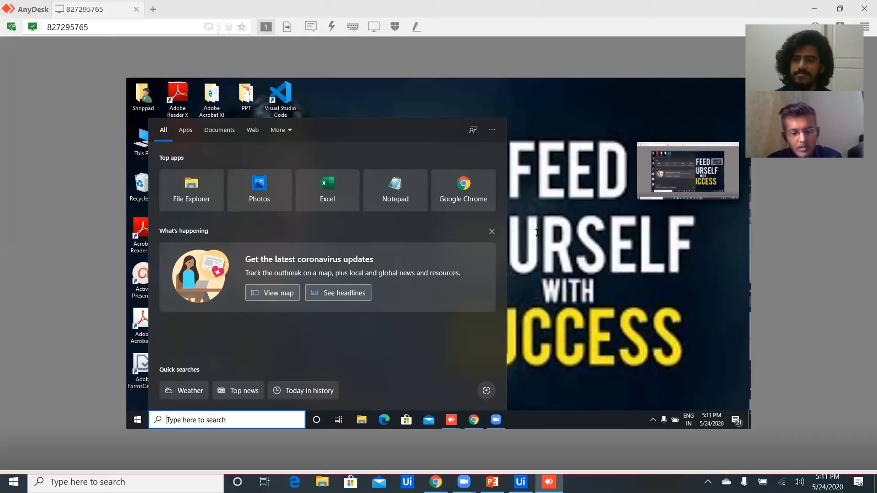
Step: Open the Orchestrator settings of UiPath Assistant on the remote computer and copy its machine name
text(uipath ass)
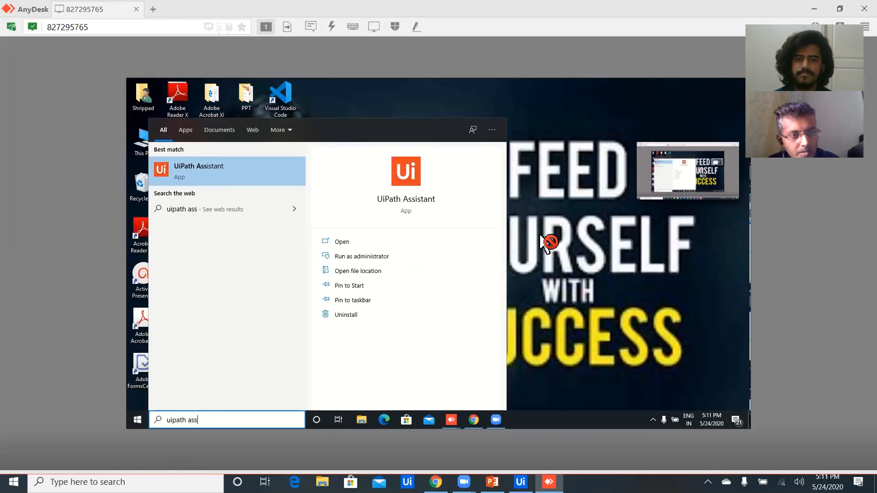
key(Return)
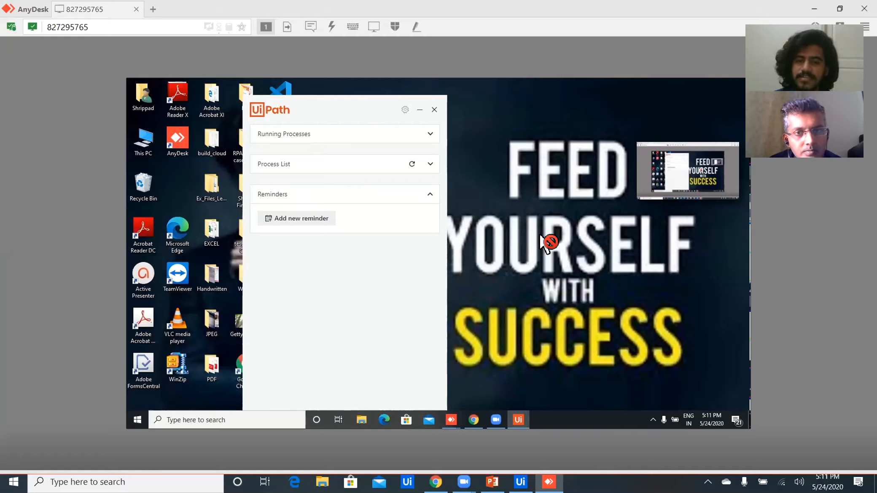
click(405, 110)
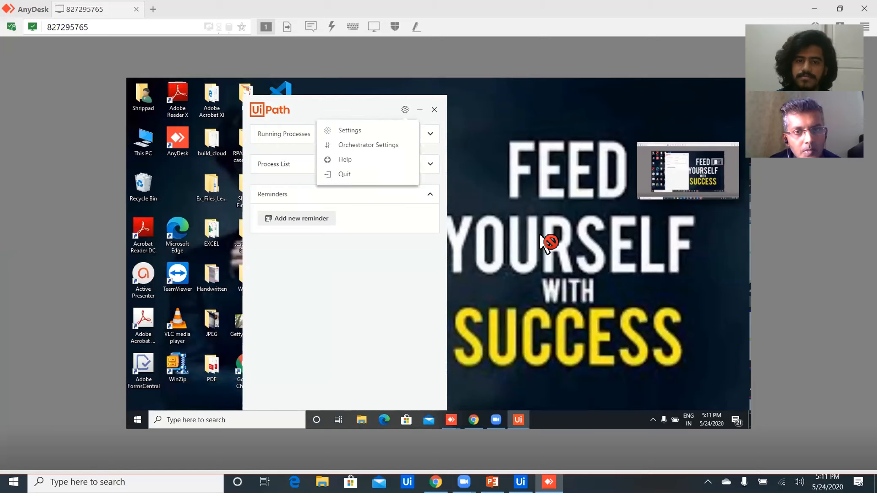
click(368, 145)
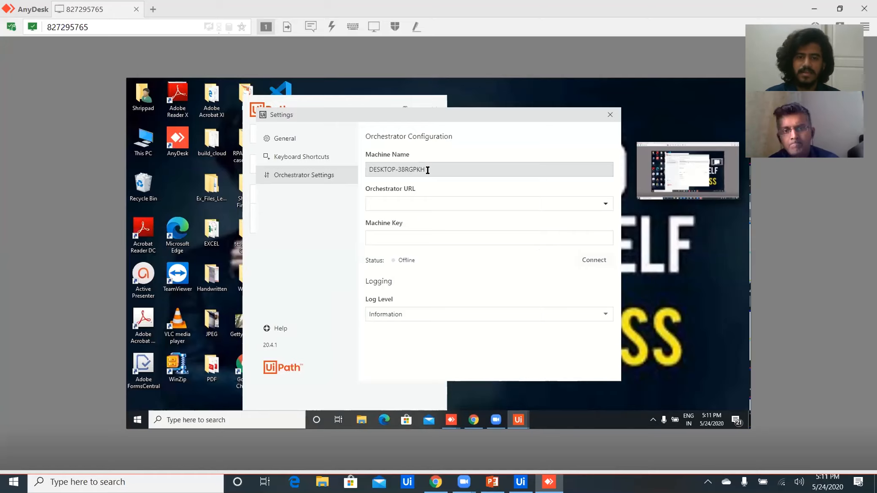
drag(427, 170, 352, 174)
key(ctrl+c)
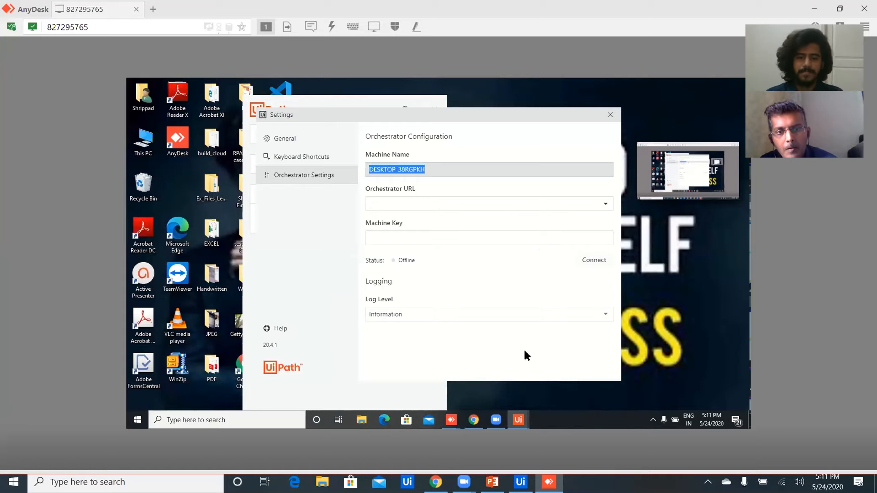
Step: Switch to Orchestrator in Chrome, provision a standard machine named DESKTOP-38RGPKH, and open the Robots management page
click(436, 482)
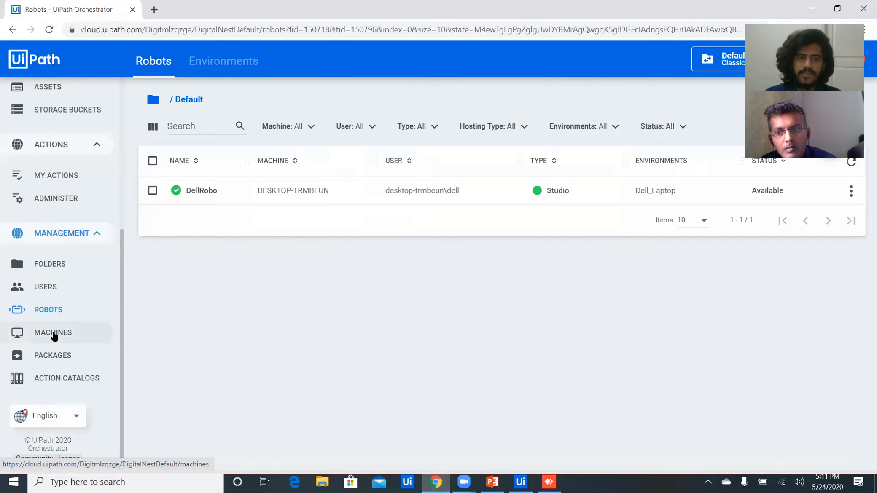
click(54, 333)
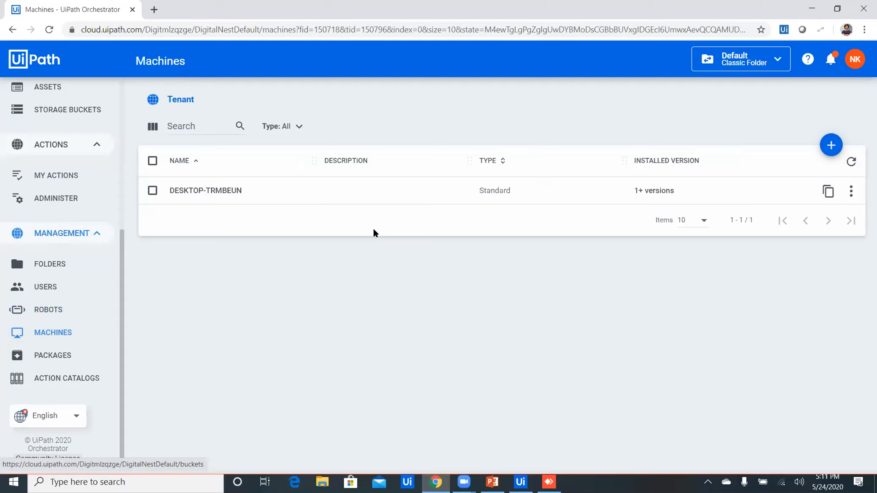
click(831, 145)
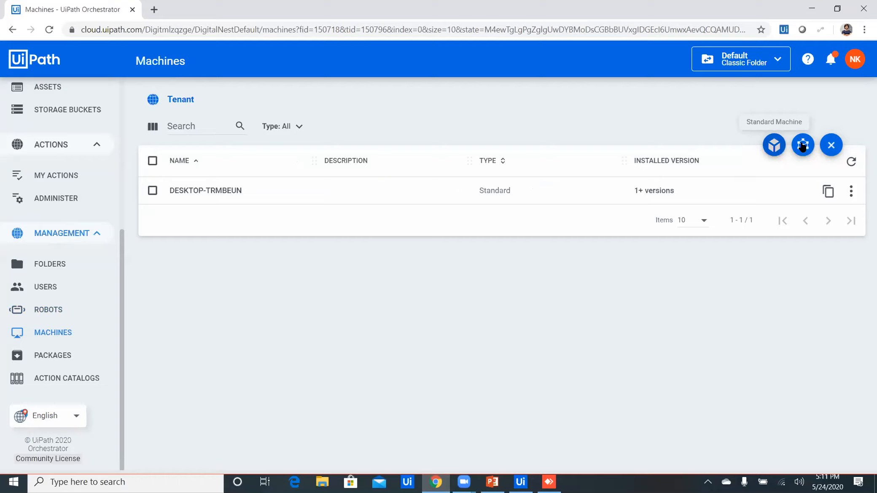
click(774, 145)
key(ctrl+v)
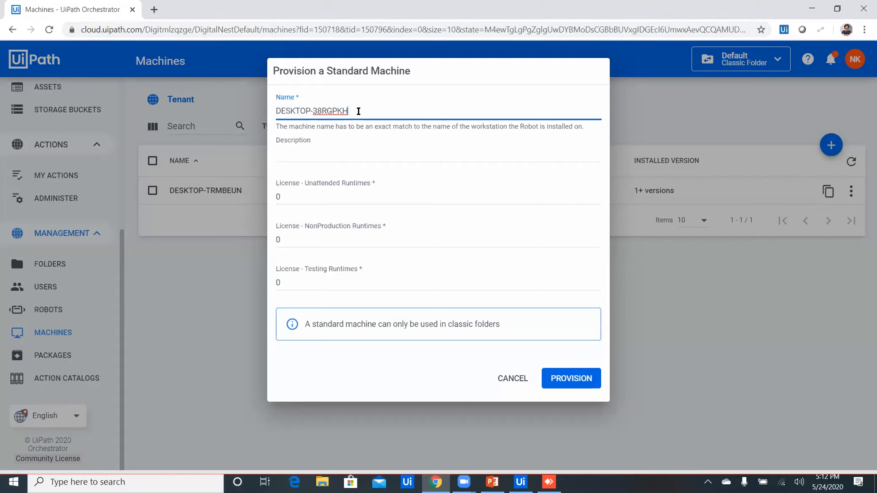
click(574, 381)
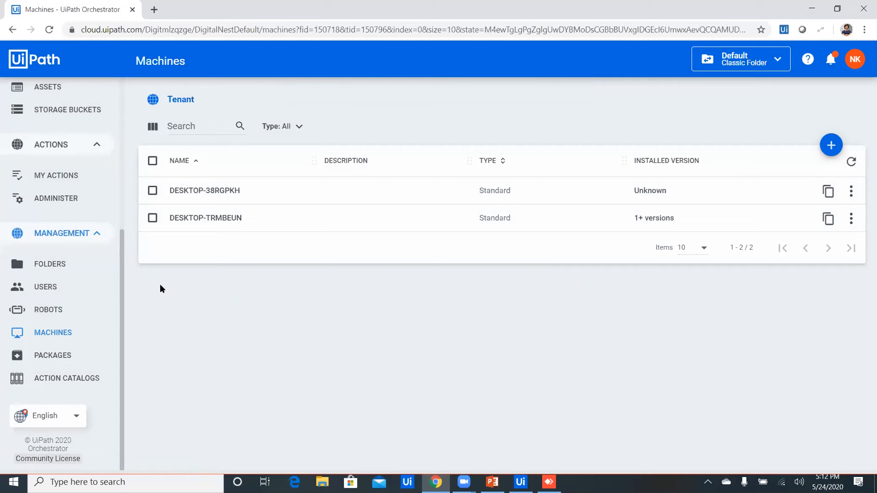
click(50, 312)
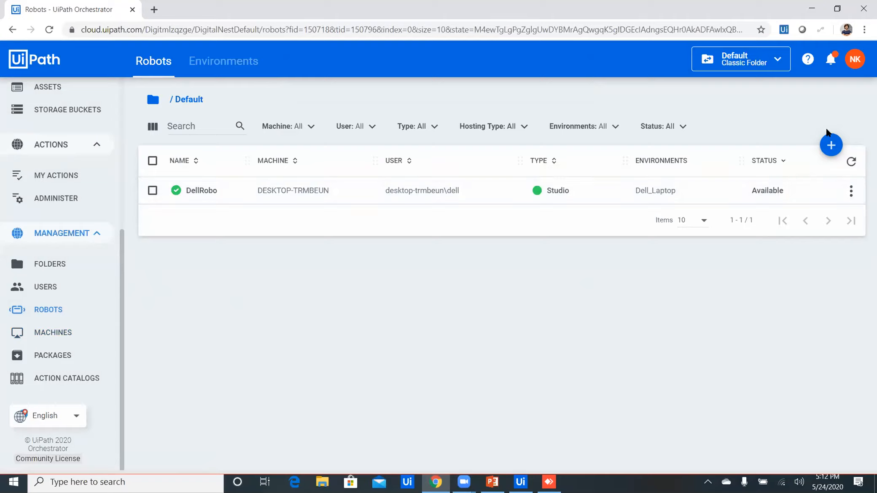
mouse_move(830, 146)
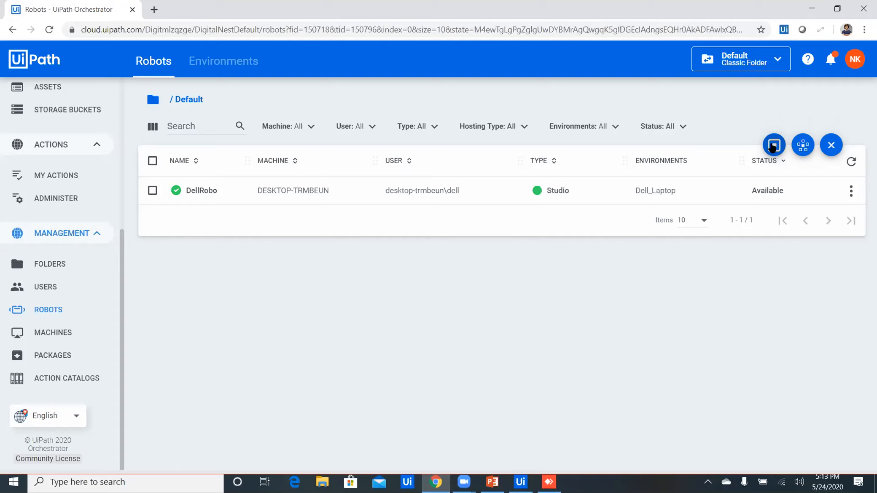
click(773, 146)
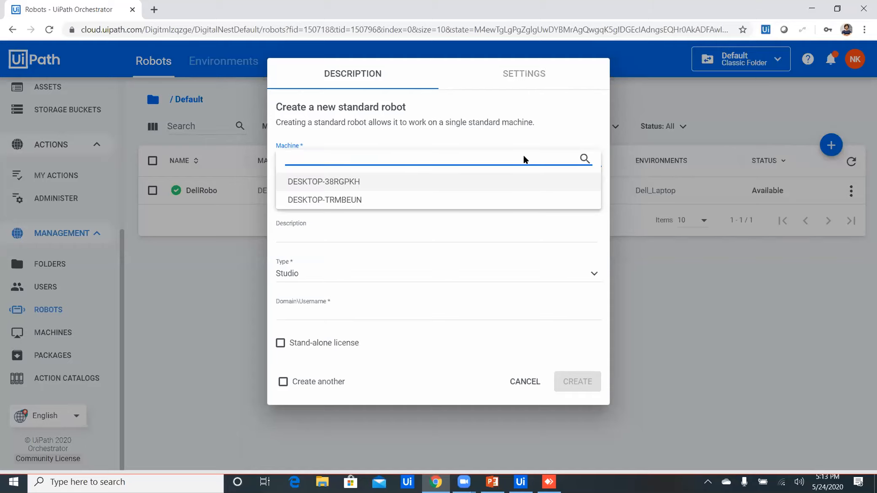
click(484, 145)
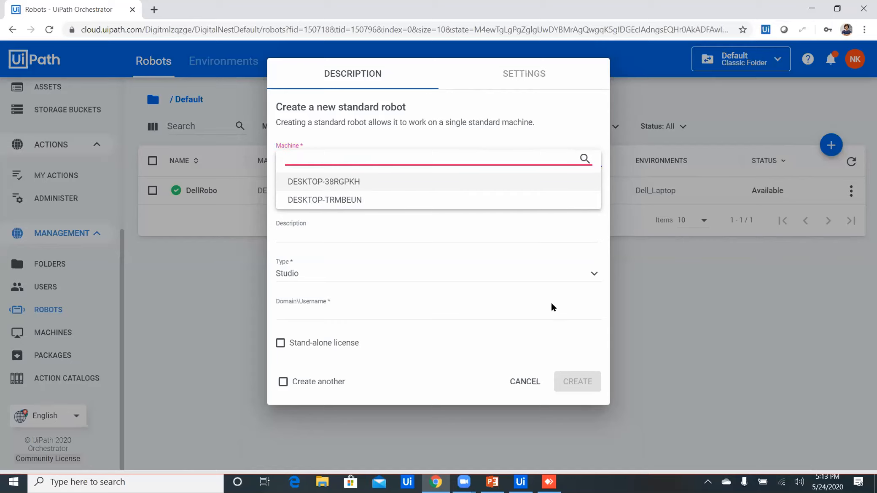
click(526, 382)
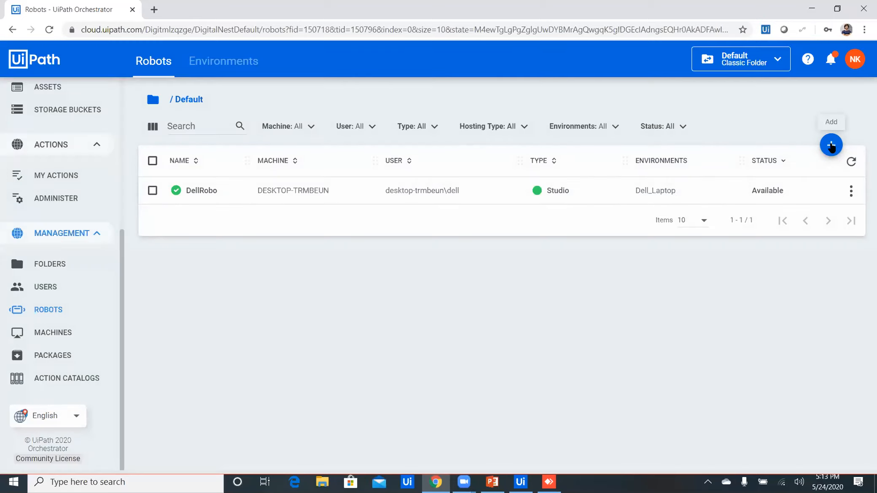
Step: Start creating a new standard robot and assign it to the machine DESKTOP-38RGPKH
click(830, 146)
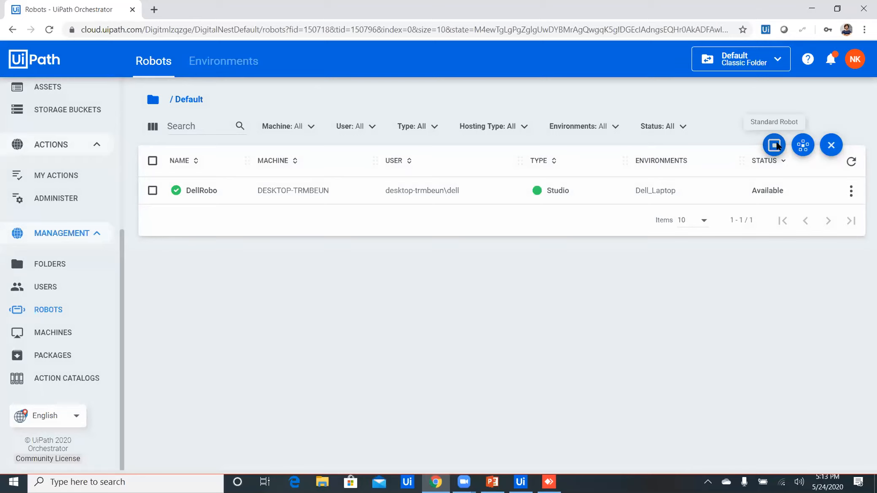
click(776, 145)
click(504, 159)
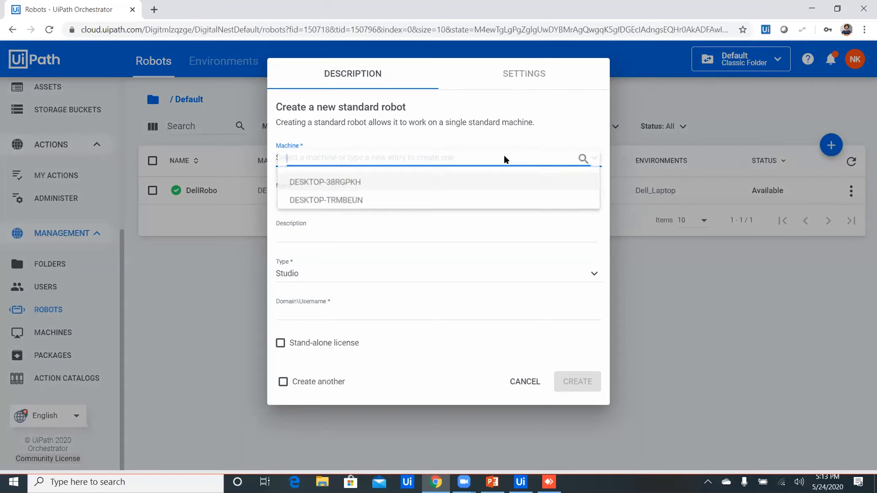
click(359, 184)
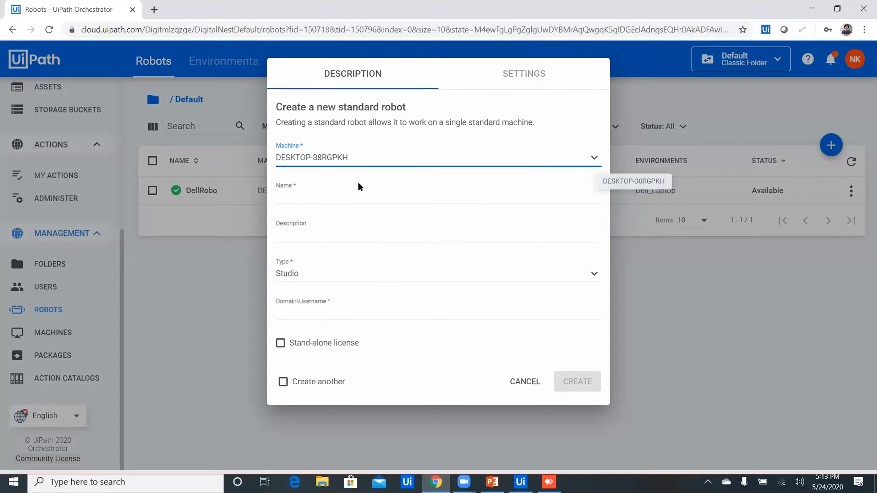
Step: Enter the machine owner's first name as the robot's name, and that name followed by "Robot" as its description
click(334, 198)
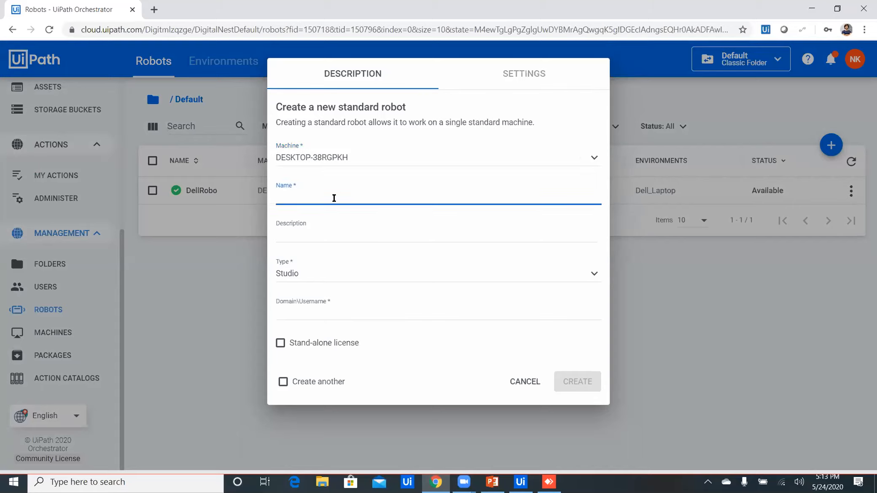
text(Shrippad)
click(337, 232)
text(Shrippad Roboty)
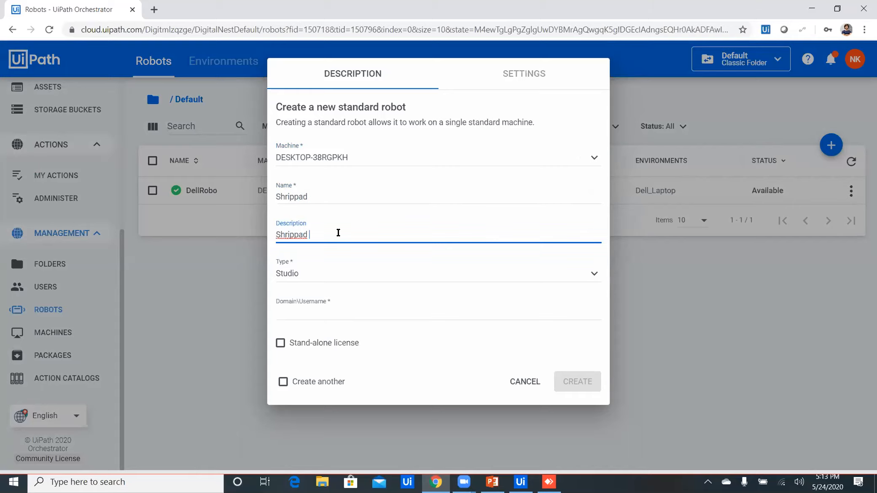
key(BackSpace)
Step: Set the robot's type to Unattended and place the cursor in its Domain\Username field
click(348, 273)
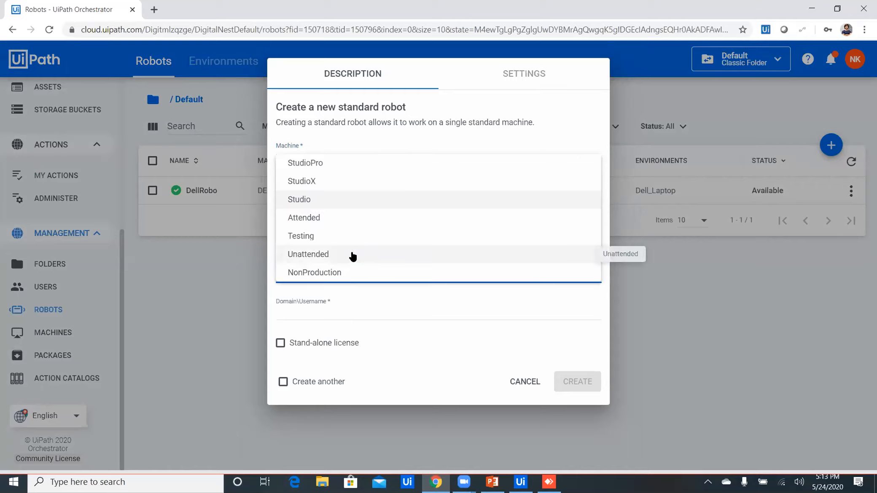
click(353, 254)
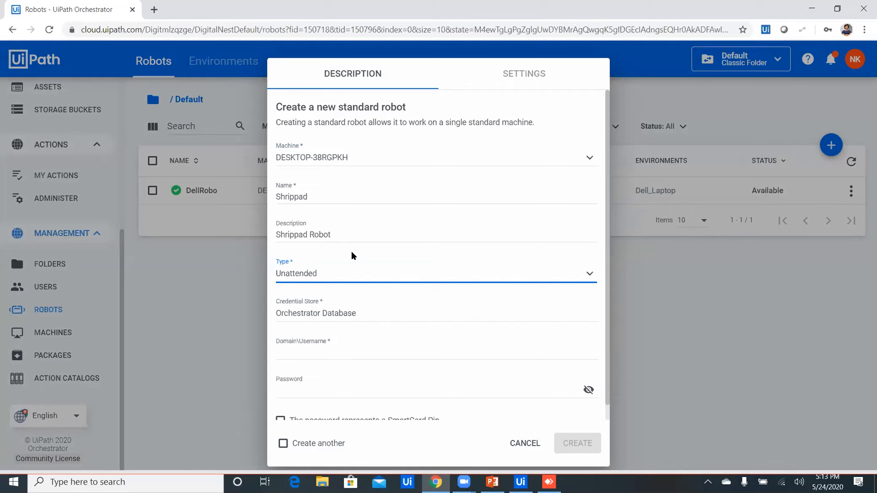
drag(606, 272, 603, 296)
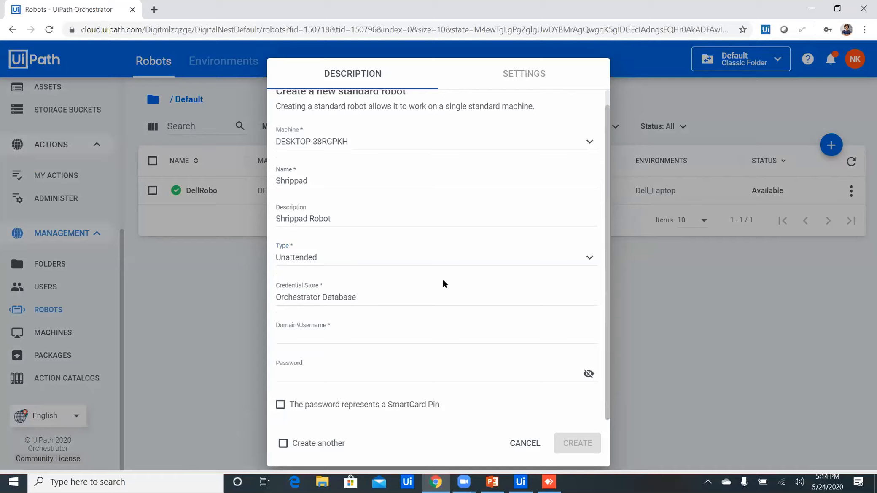
click(340, 337)
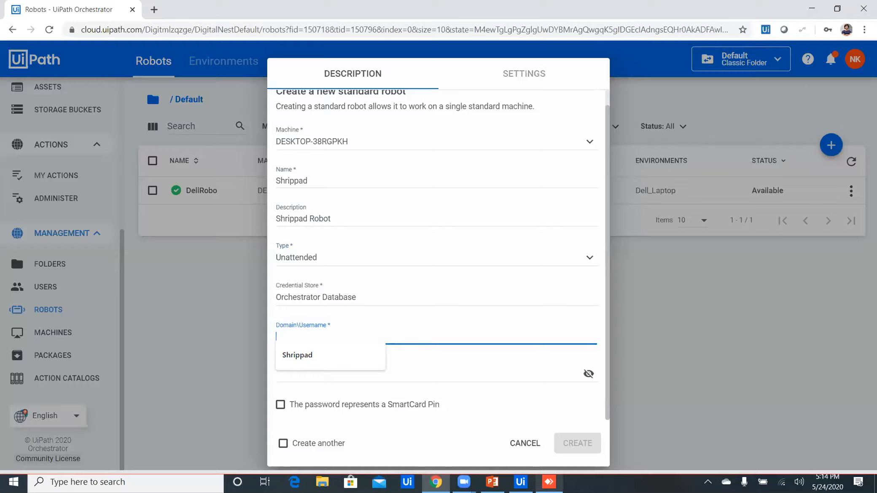
Step: Switch to the remote computer in AnyDesk and run whoami in its Command Prompt
click(548, 482)
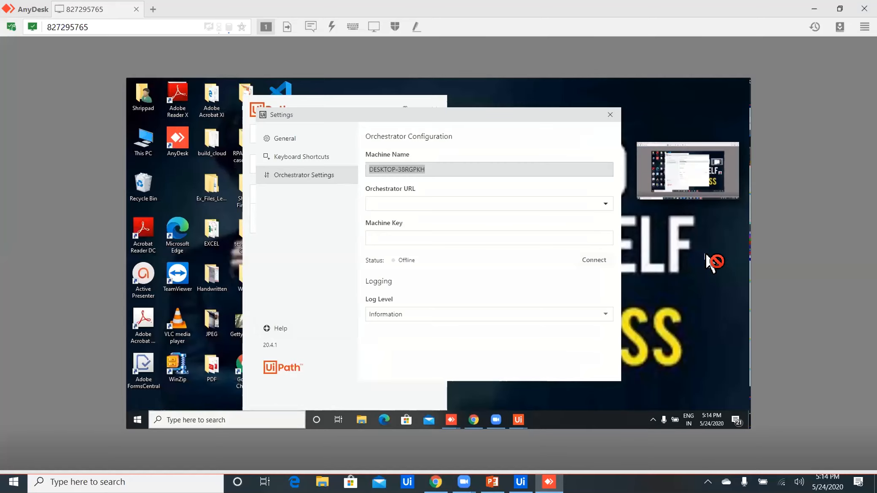
text(cmd)
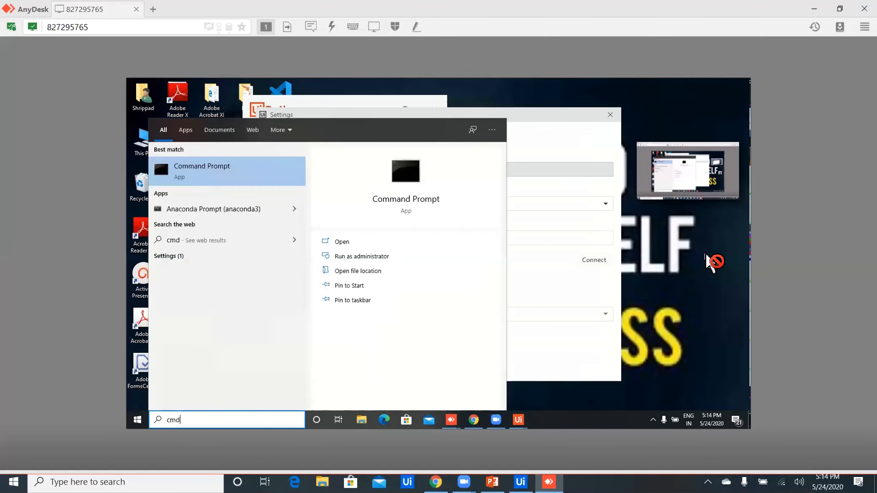
key(Return)
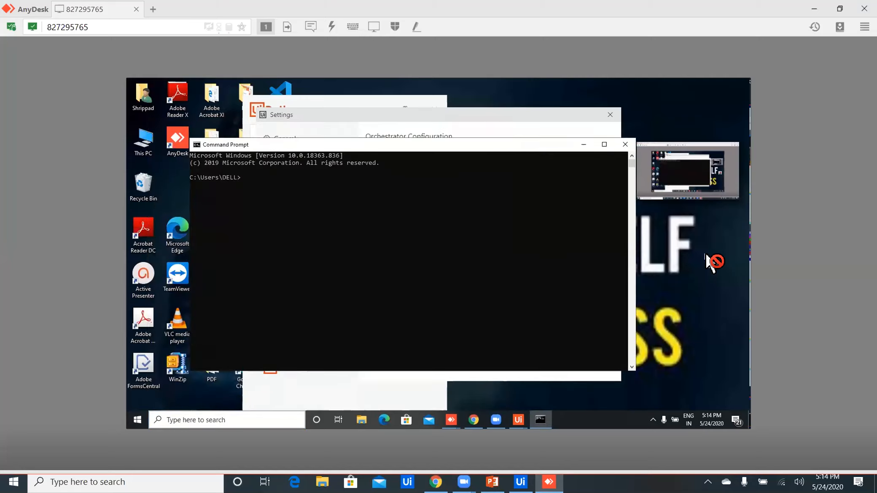
text(whoami)
key(Return)
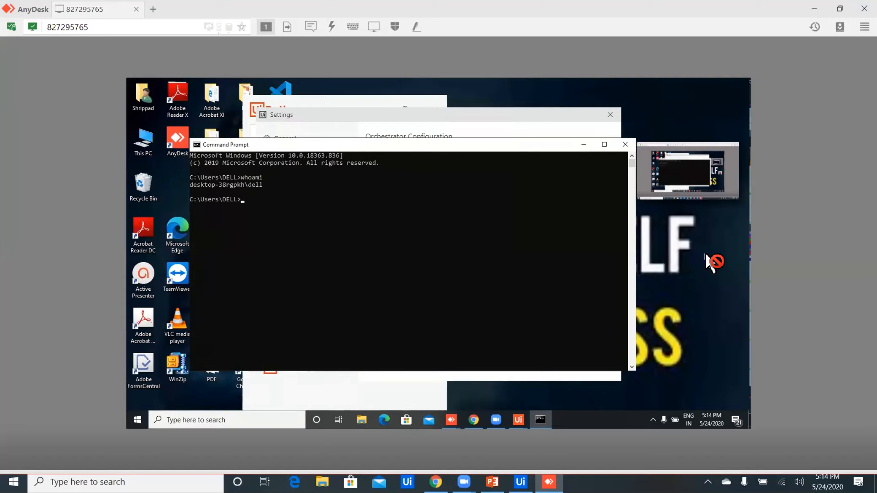
Step: Copy the domain and username line returned by whoami and minimize the Command Prompt window
drag(261, 185, 190, 184)
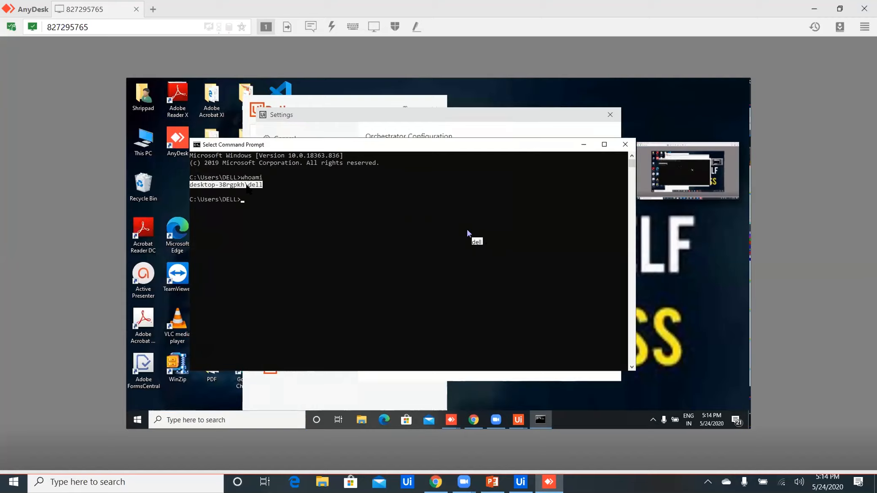
click(249, 185)
drag(261, 186, 190, 186)
key(ctrl+c)
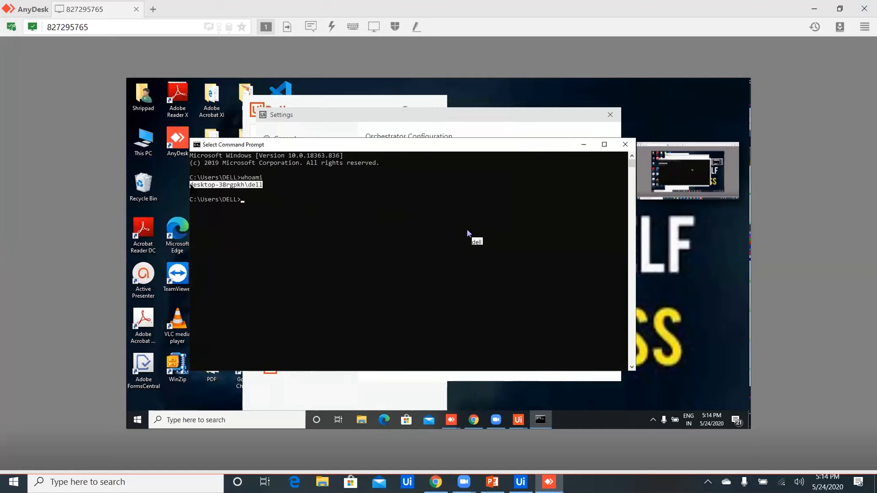
right_click(192, 188)
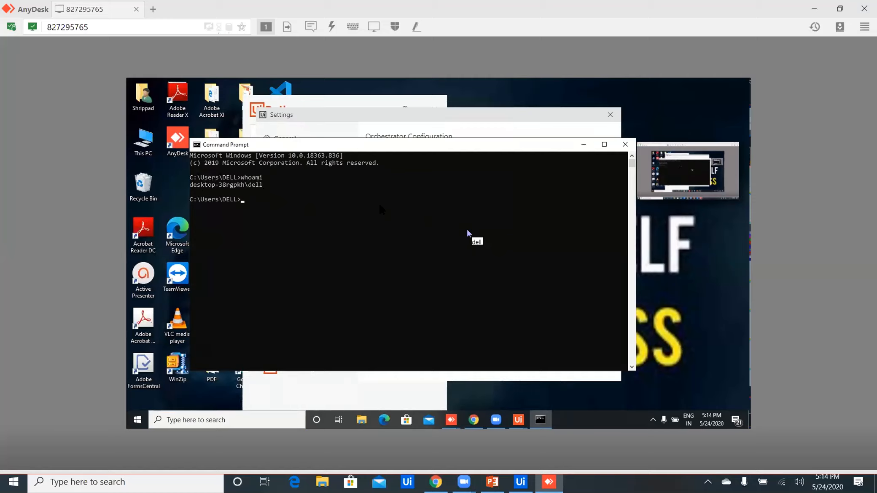
click(583, 144)
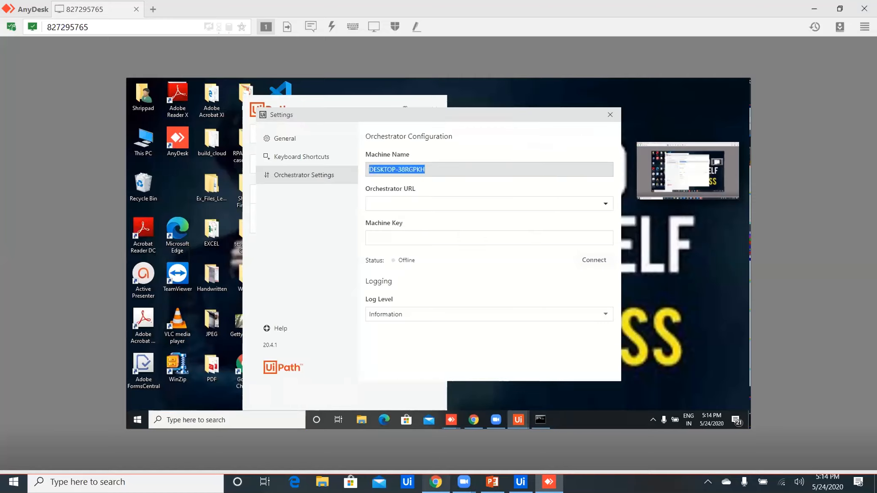
Step: Switch to Orchestrator in Chrome and enter desktop-38rgpkh\dell as the robot's Domain\Username
click(435, 482)
click(403, 334)
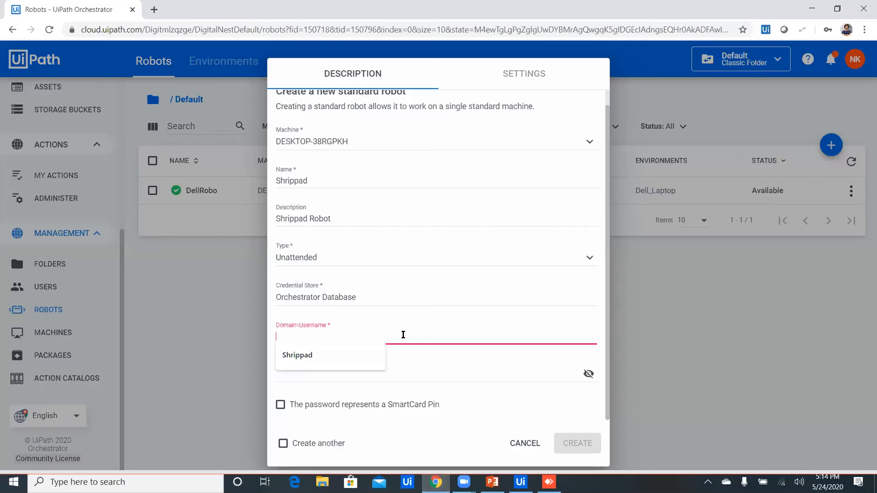
key(ctrl+v)
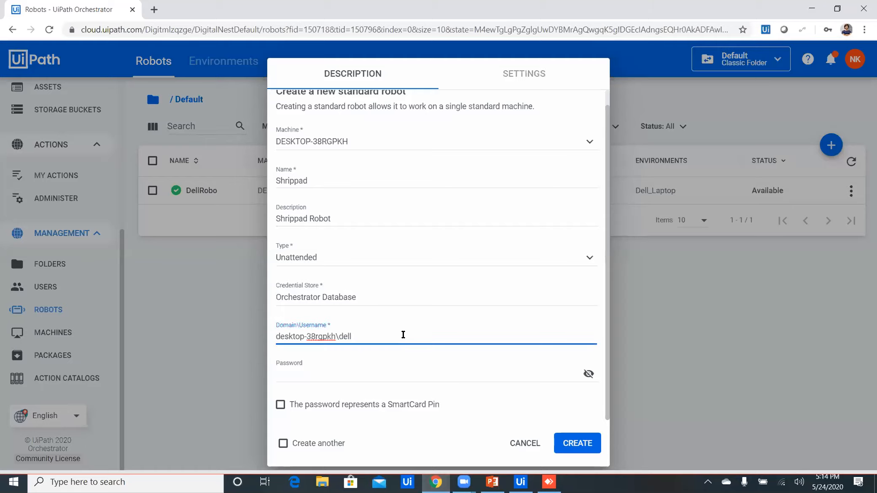
click(607, 283)
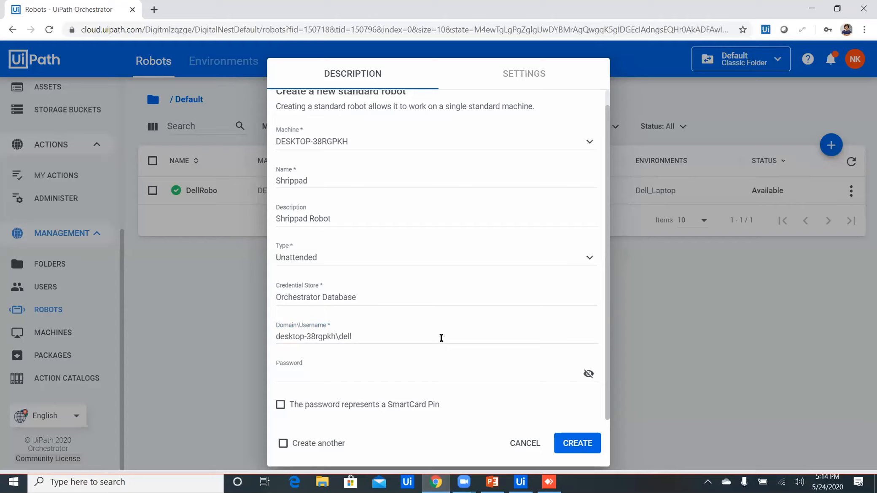
Step: Create the robot with its password left blank and open the Environments page
click(312, 372)
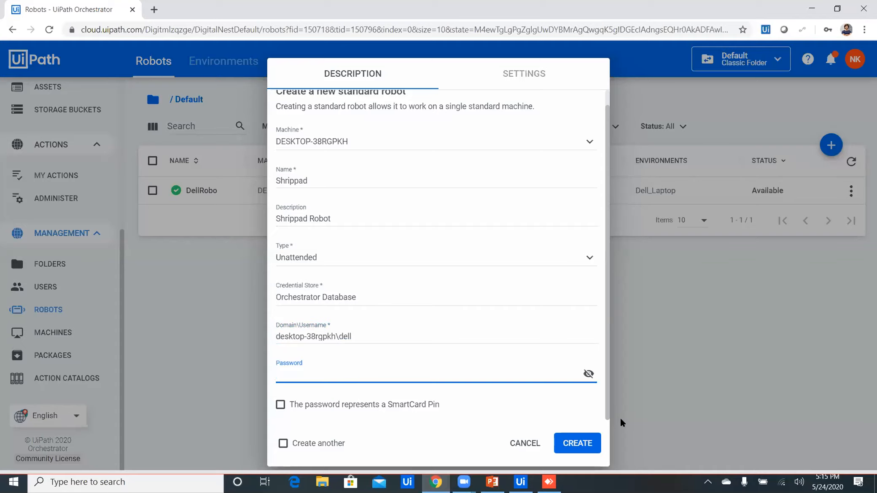
click(578, 443)
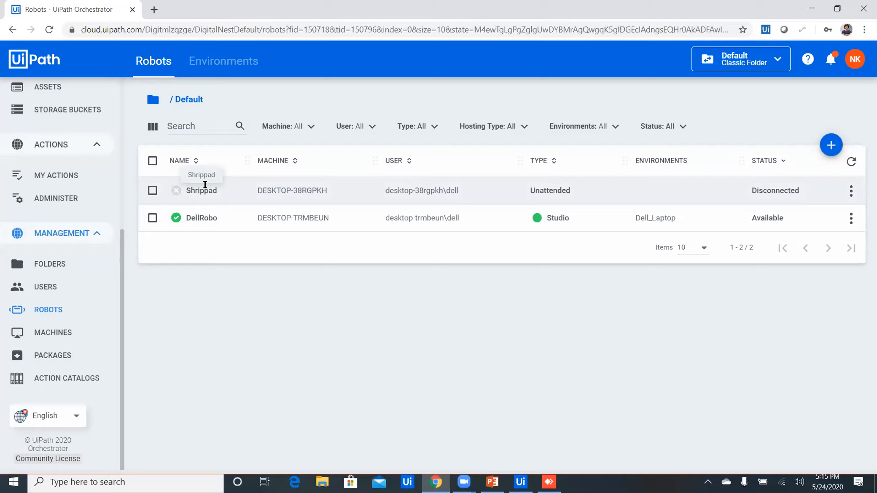
click(235, 71)
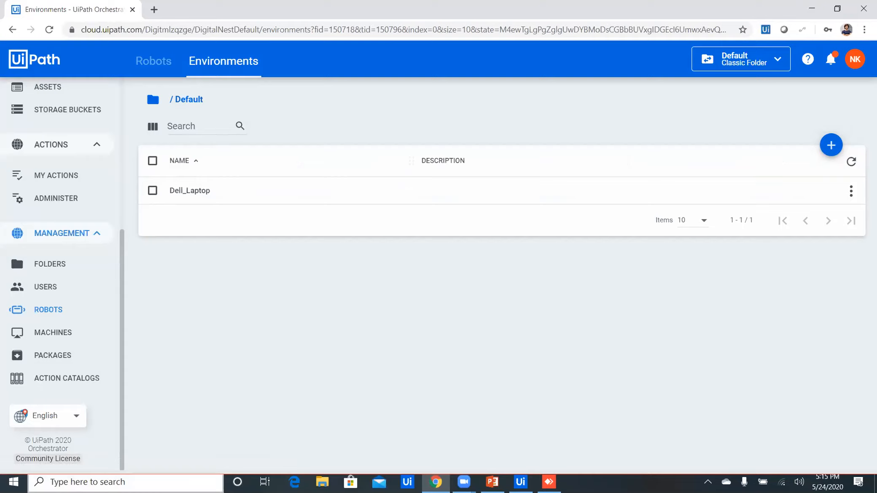
Step: Open Paint and brush two small robot shapes side by side on the canvas, labelled r1 and r2
key(super)
text(paint)
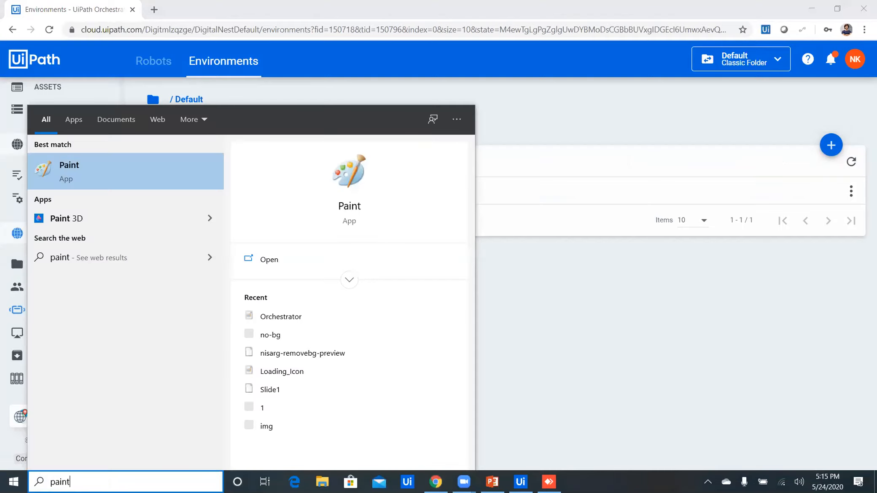
key(Return)
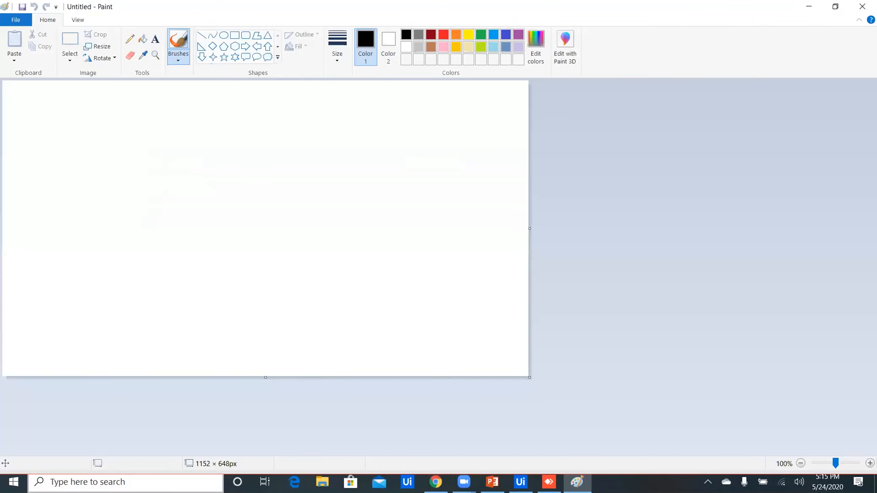
scroll(169, 188, up, 2)
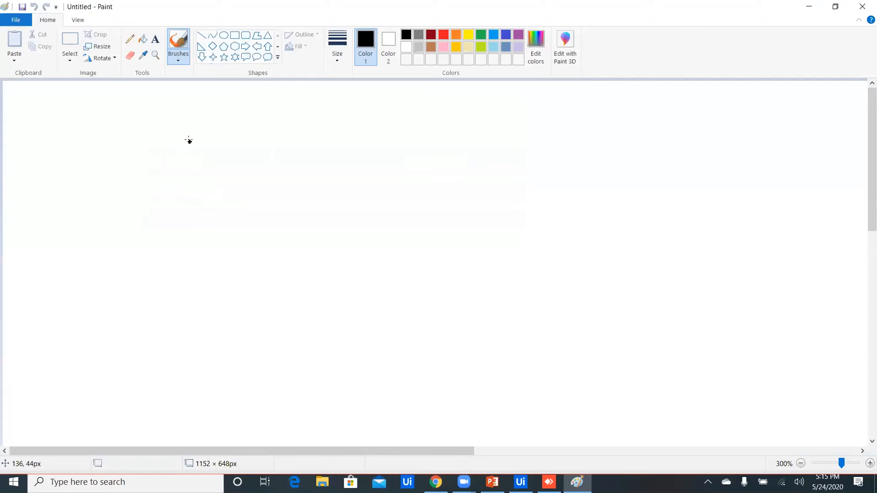
mouse_move(362, 182)
mouse_down()
mouse_move(407, 196)
mouse_move(369, 175)
mouse_up()
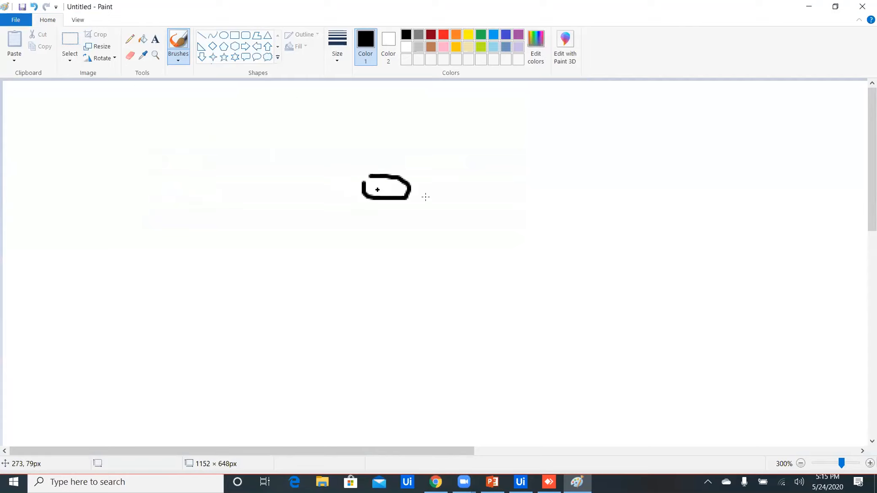
drag(447, 191, 448, 186)
mouse_move(393, 146)
mouse_down()
mouse_move(393, 165)
mouse_move(405, 151)
mouse_move(465, 176)
mouse_move(477, 155)
mouse_move(507, 180)
mouse_up()
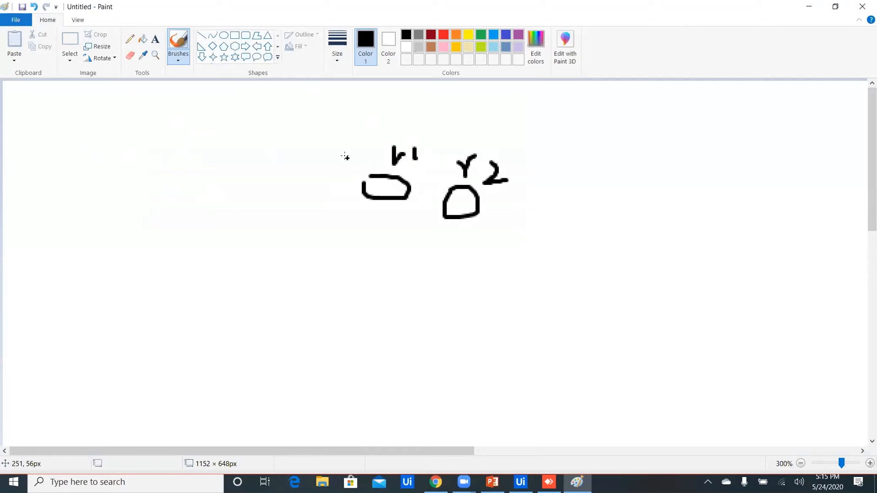
Step: Draw a line down from each robot shape to a handwritten M representing its machine
drag(379, 200, 379, 230)
drag(464, 218, 465, 249)
mouse_move(359, 264)
mouse_down()
mouse_move(386, 205)
mouse_move(407, 250)
mouse_move(459, 259)
mouse_move(480, 279)
mouse_up()
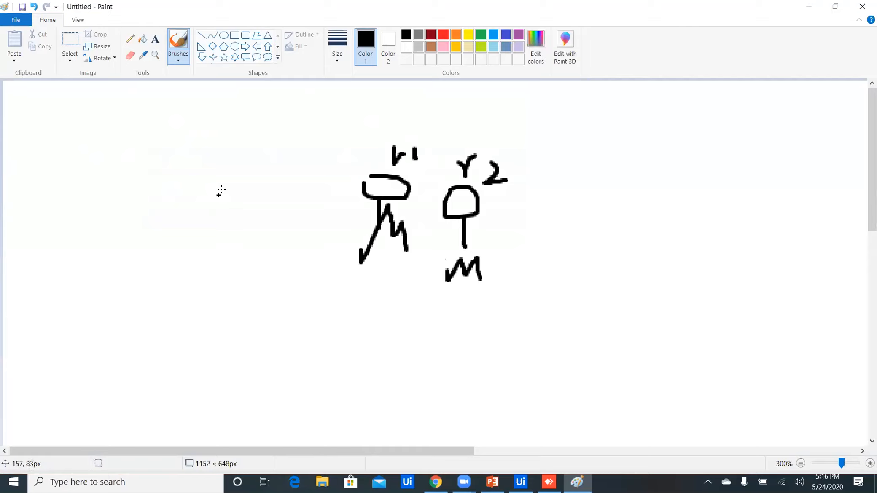
Step: Enclose both robots and their machines in one large outline, with the letters E and D and a short dash beside it
drag(216, 167, 220, 201)
drag(218, 166, 244, 164)
mouse_move(221, 182)
mouse_down()
mouse_move(241, 181)
mouse_move(248, 196)
mouse_up()
mouse_move(281, 141)
mouse_down()
mouse_move(319, 110)
mouse_move(517, 101)
mouse_move(536, 244)
mouse_move(355, 283)
mouse_move(328, 274)
mouse_move(296, 113)
mouse_move(297, 122)
mouse_up()
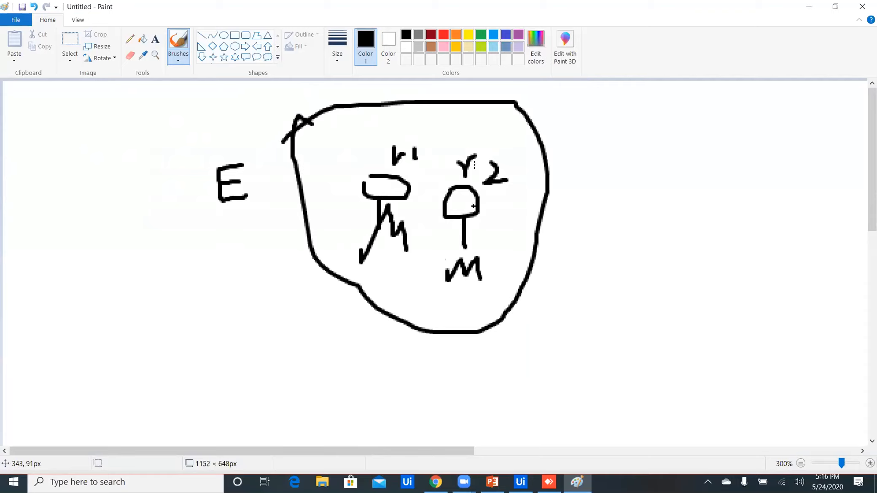
drag(265, 85, 265, 119)
mouse_move(276, 88)
mouse_down()
mouse_move(278, 115)
mouse_move(261, 114)
mouse_up()
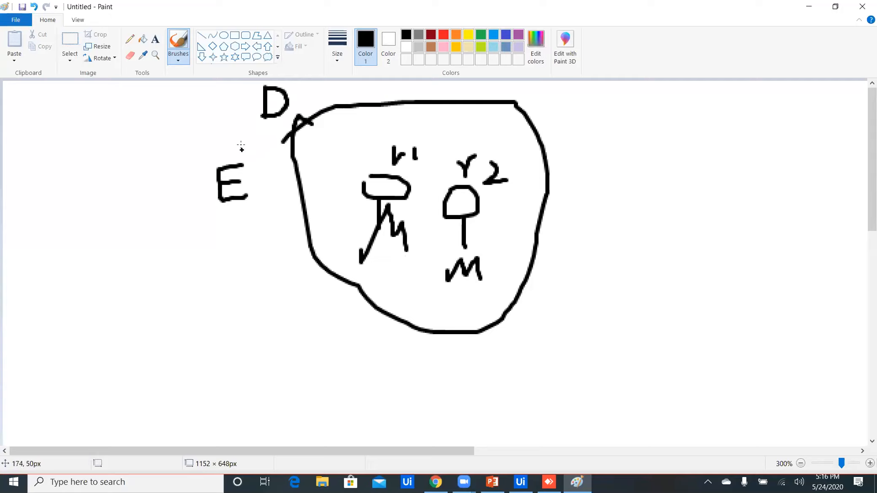
drag(256, 137, 273, 127)
Step: Draw two more large environment outlines to the right of the first, labelled T and P
mouse_move(752, 123)
mouse_down()
mouse_move(679, 245)
mouse_move(811, 169)
mouse_move(712, 108)
mouse_up()
drag(641, 112, 647, 158)
drag(633, 114, 667, 110)
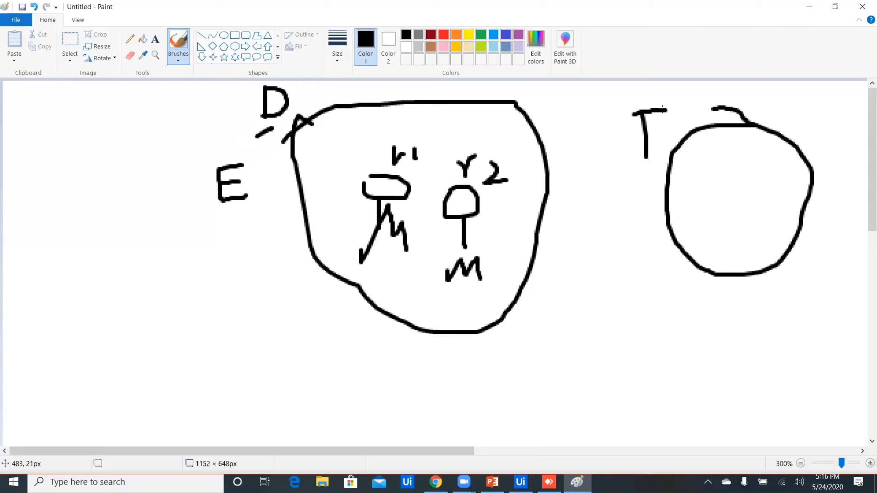
mouse_move(725, 320)
mouse_down()
mouse_move(691, 446)
mouse_move(760, 415)
mouse_up()
drag(564, 276, 573, 320)
mouse_move(564, 283)
mouse_down()
mouse_move(585, 276)
mouse_move(573, 292)
mouse_up()
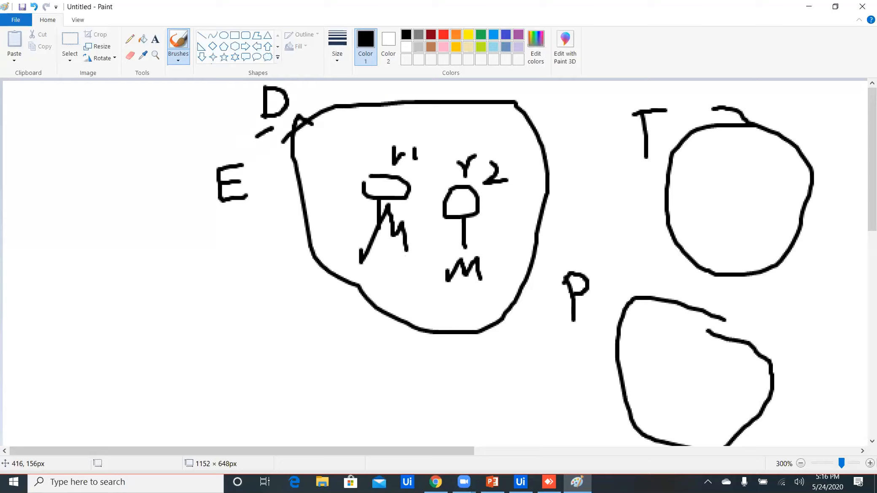
Step: Write a large P to the lower left of the first outline, followed by an arrow pointing right
drag(64, 297, 57, 362)
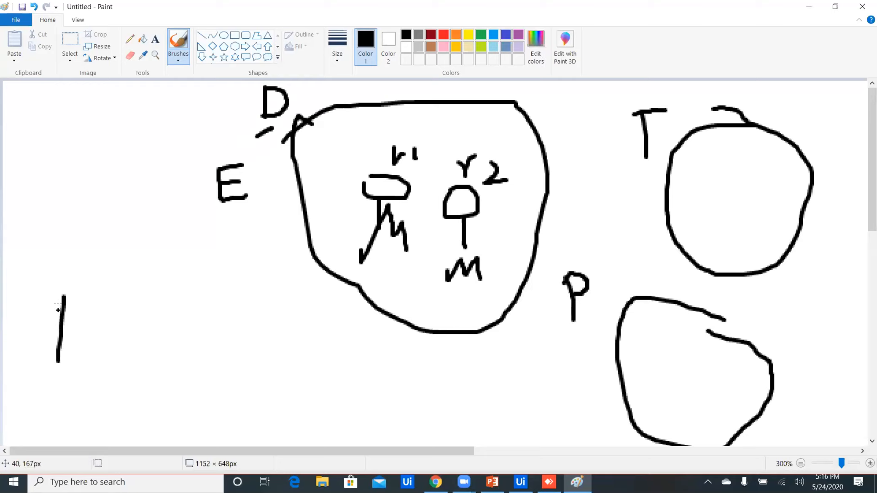
mouse_move(62, 297)
mouse_down()
mouse_move(102, 317)
mouse_move(60, 337)
mouse_up()
mouse_move(124, 329)
mouse_down()
mouse_move(199, 326)
mouse_move(168, 348)
mouse_up()
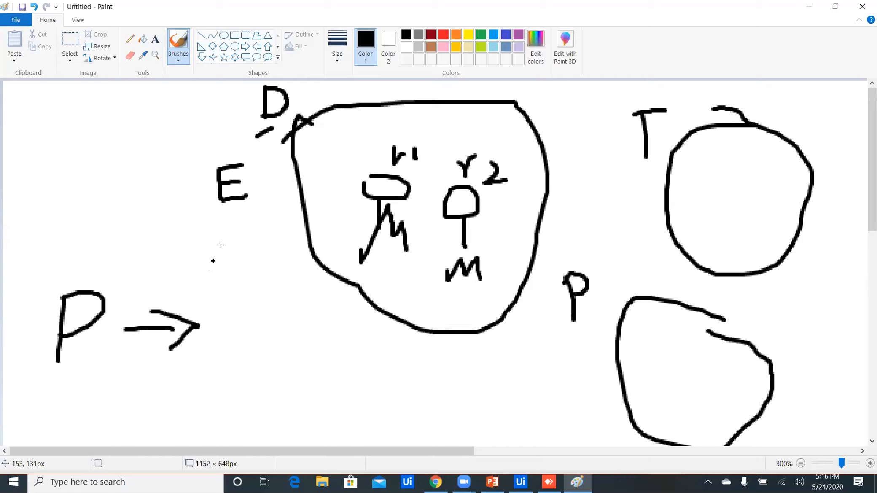
Step: Draw a short, nearly horizontal freehand stroke just below the letter E in the sketch
mouse_move(229, 207)
mouse_down()
mouse_move(264, 202)
mouse_move(268, 213)
mouse_up()
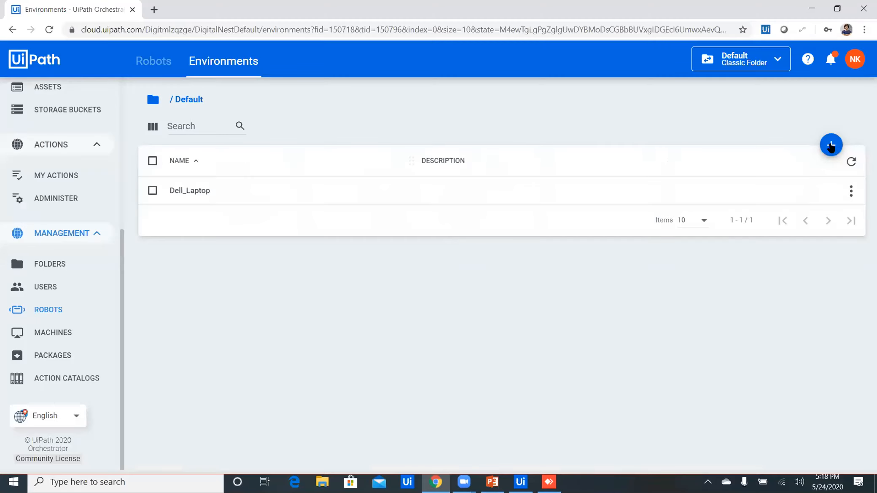
Step: Create an environment named with the remote laptop owner's name followed by _Laptop, and describe it as that owner's laptop
click(831, 145)
click(395, 110)
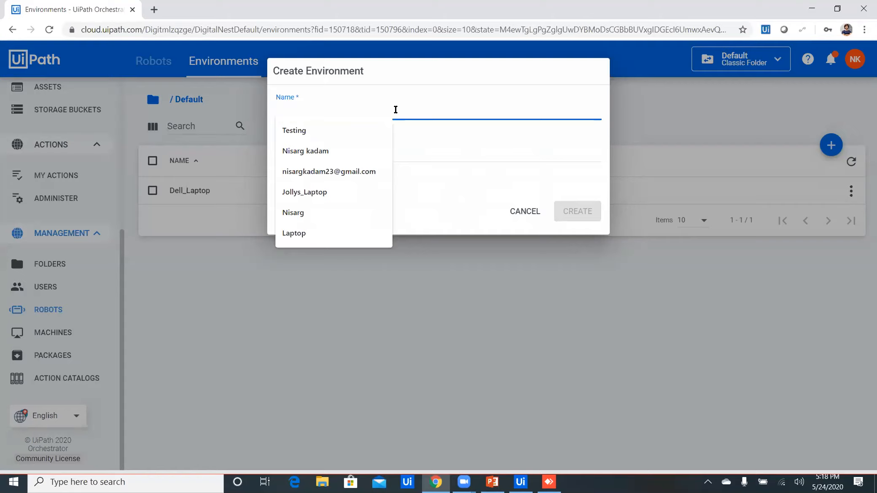
text(Shri)
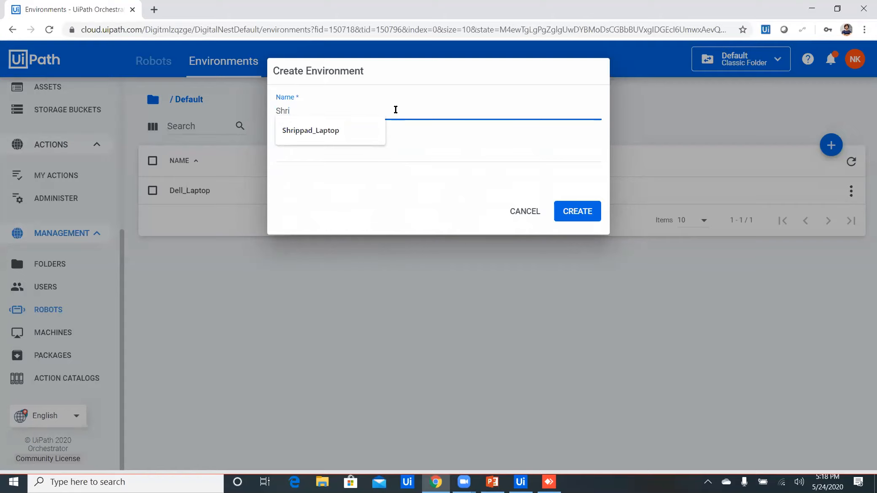
key(Down)
click(400, 155)
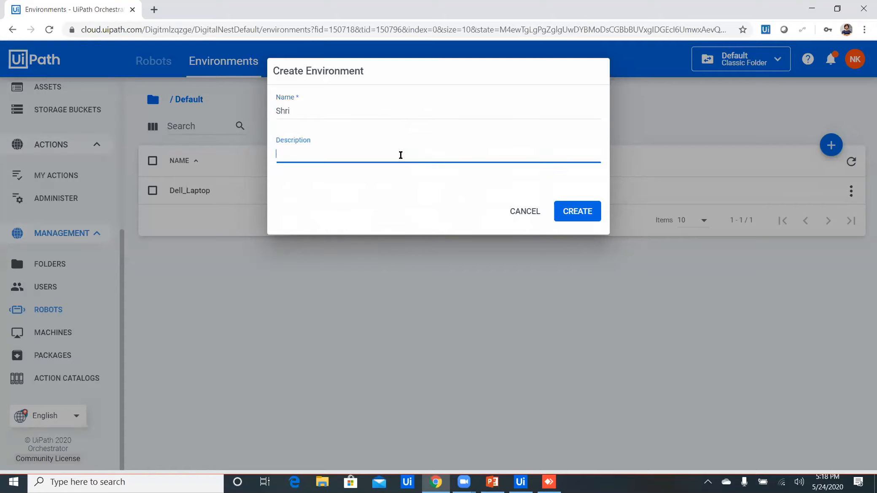
click(341, 111)
key(Down)
key(Return)
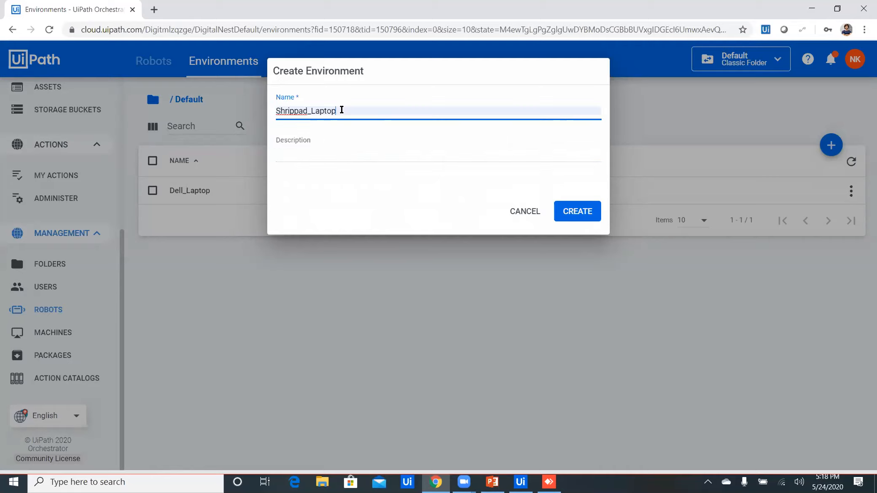
click(339, 155)
text(Shrippad s)
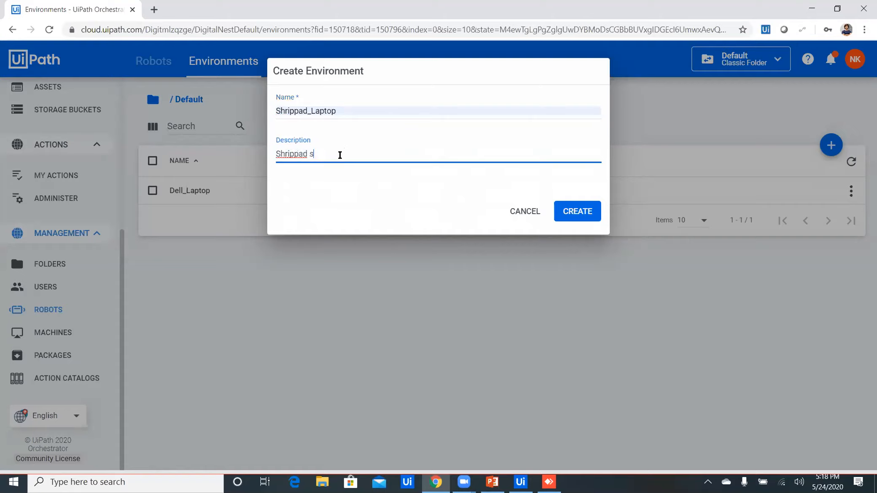
text('s Laptop)
click(585, 213)
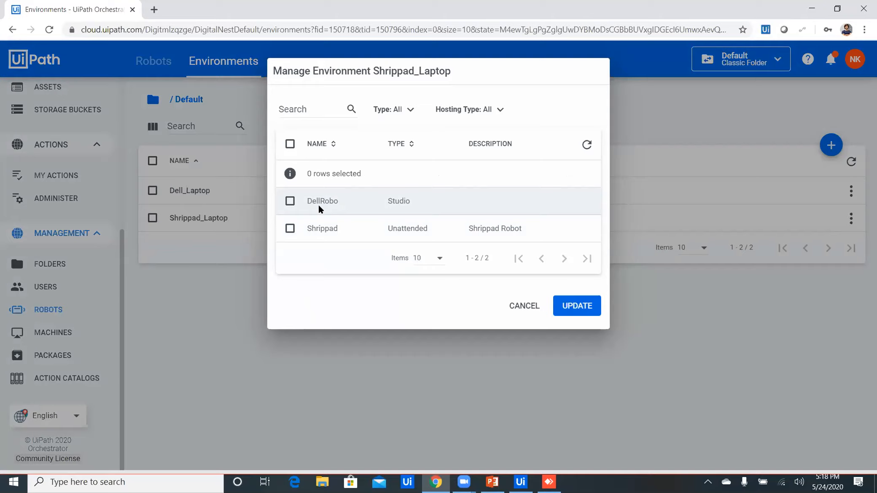
Step: Assign the Unattended robot to the new environment and save the assignment
click(290, 228)
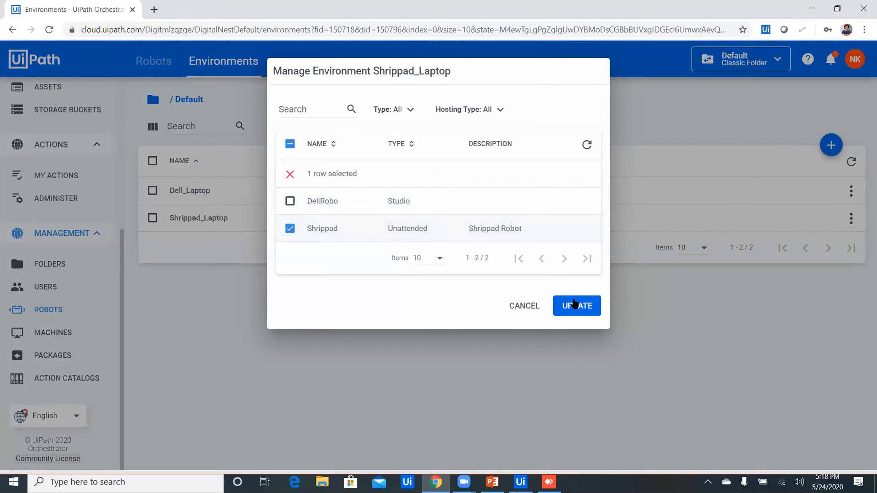
click(574, 306)
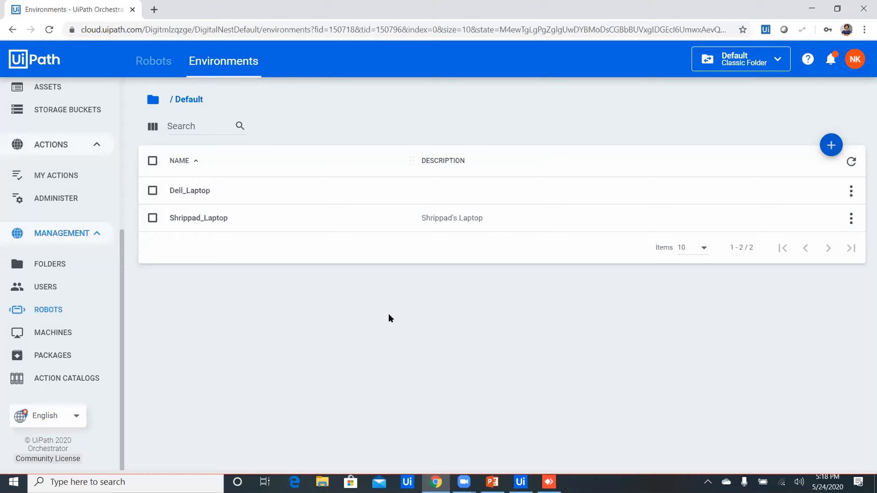
Step: Review the machines list, and check the unattended robot's machine, environment and status in the robots list
click(48, 328)
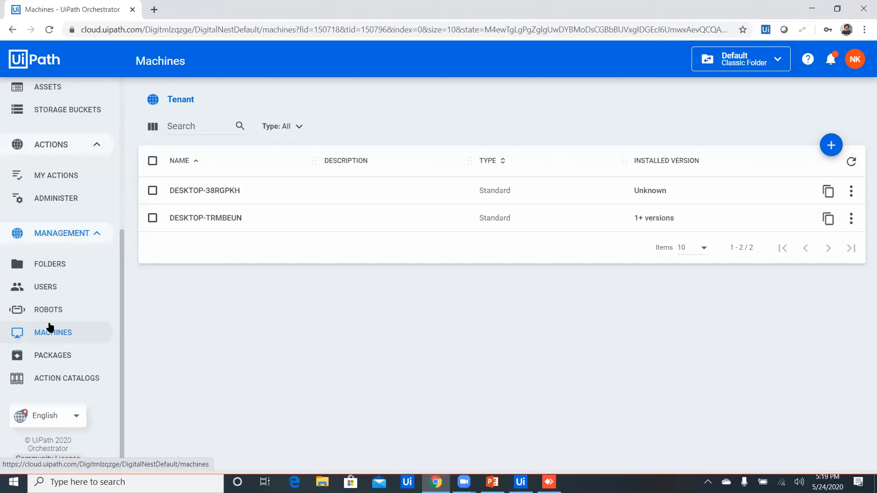
click(65, 308)
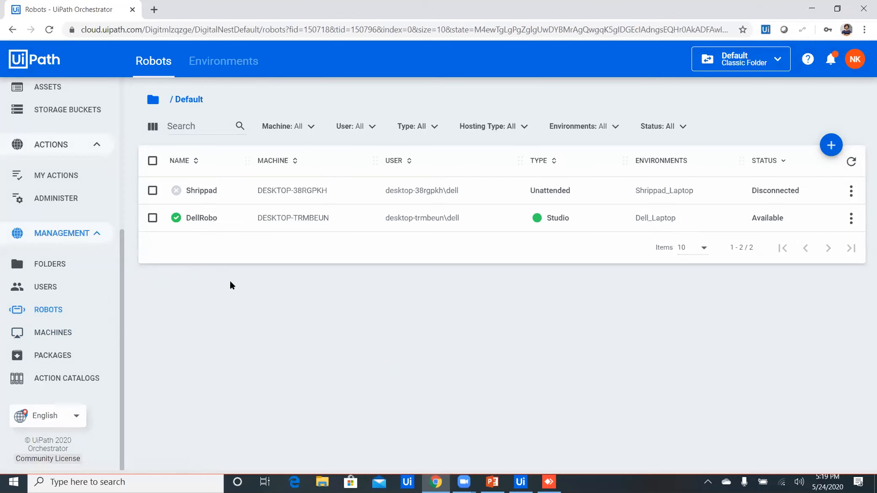
double_click(176, 191)
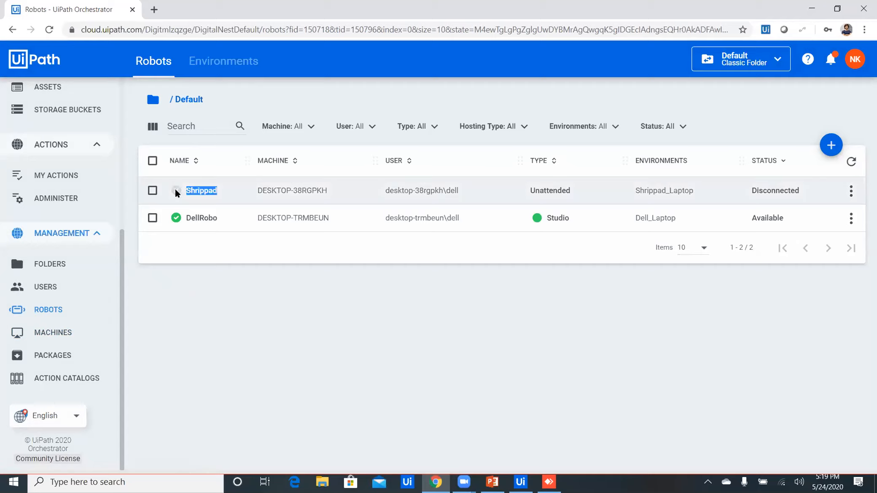
click(260, 245)
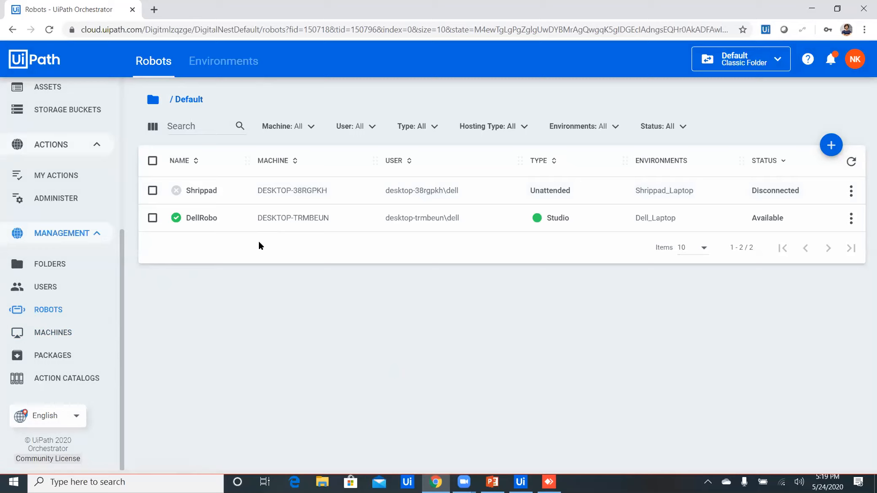
click(548, 482)
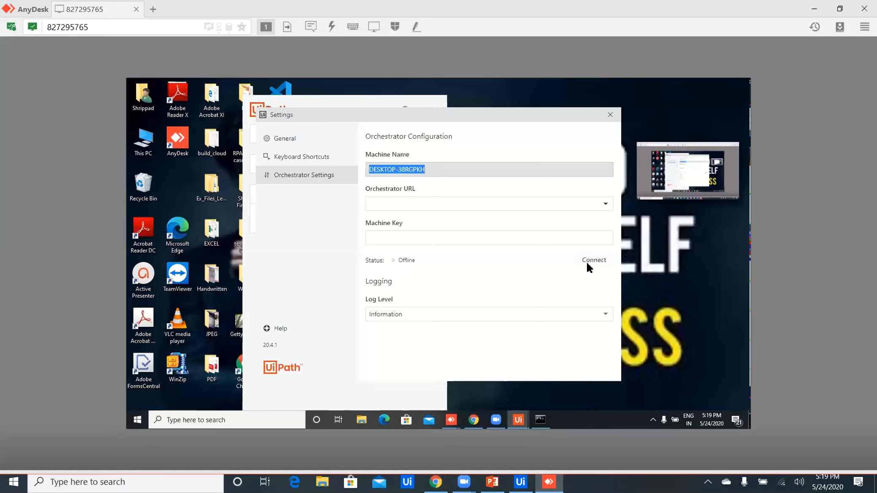
click(480, 203)
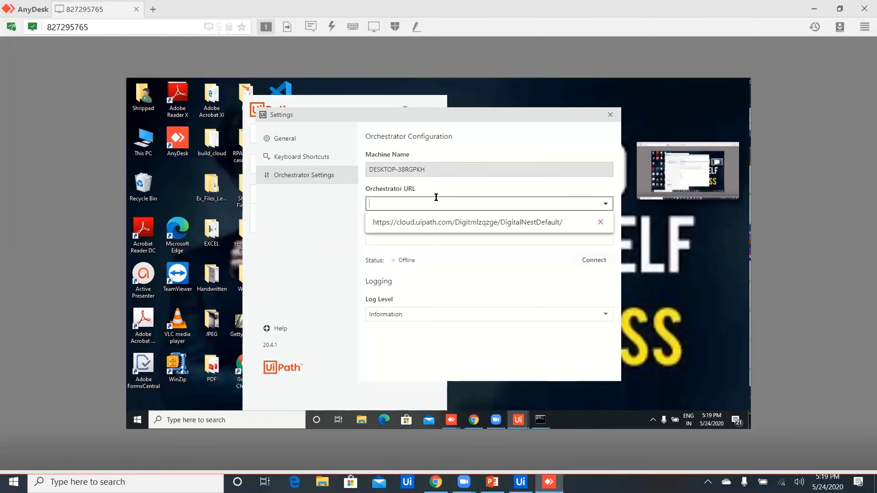
click(428, 166)
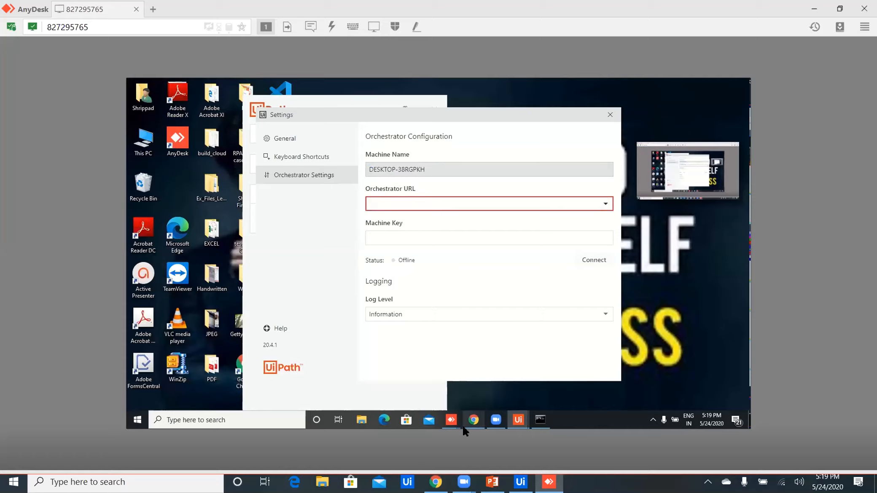
click(436, 481)
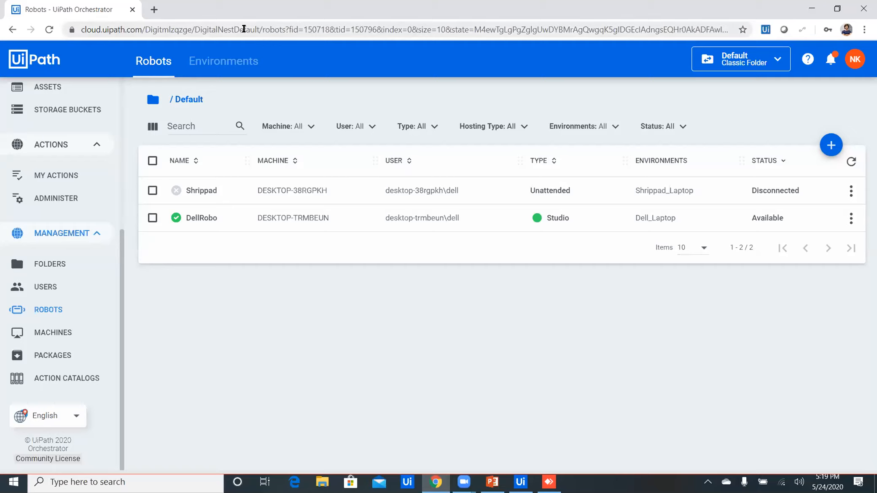
drag(263, 27, 47, 40)
key(ctrl+c)
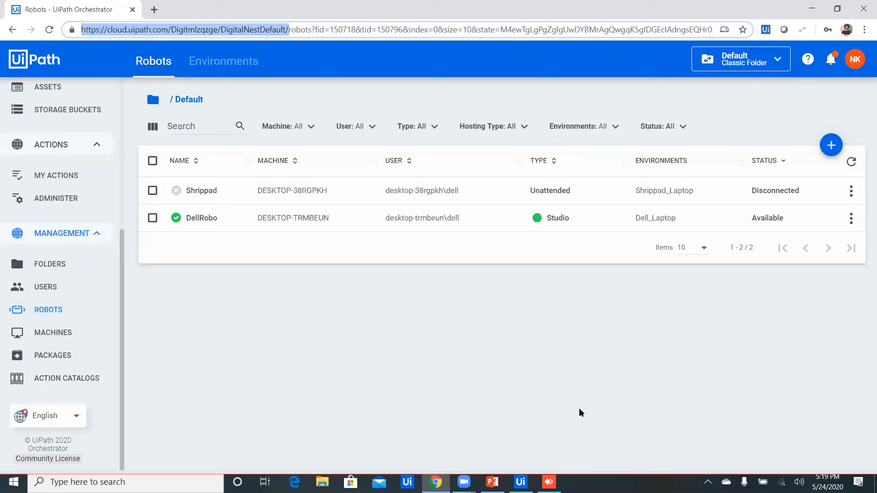
click(549, 482)
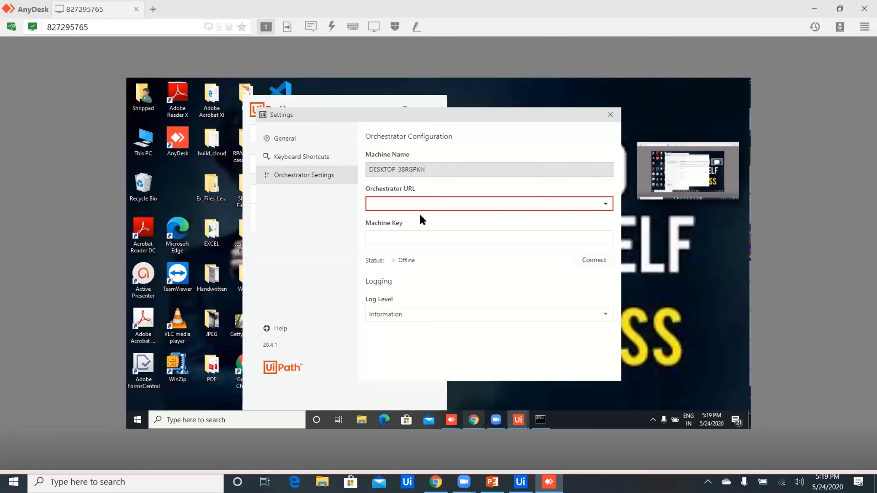
click(411, 203)
key(ctrl+v)
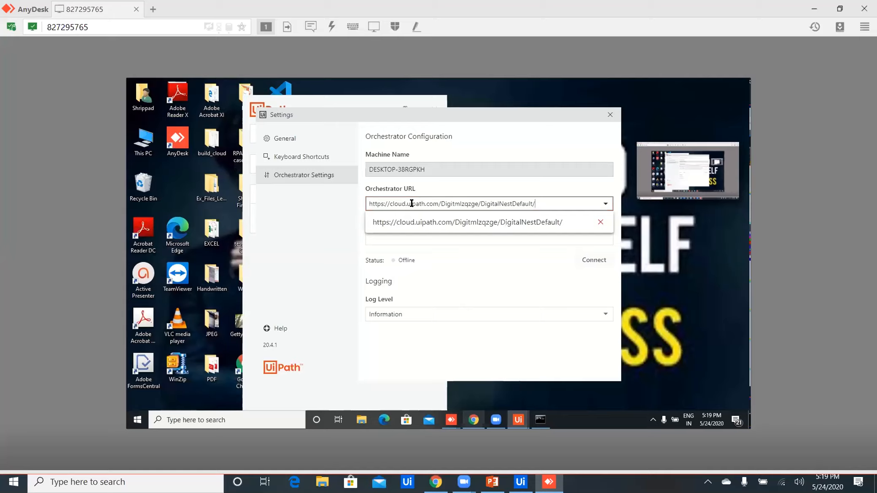
click(325, 225)
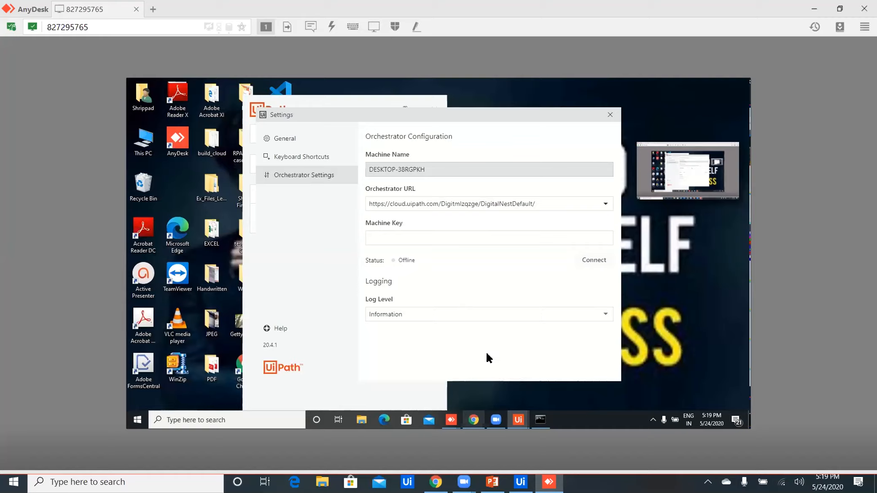
Step: Copy the machine key of DESKTOP-38RGPKH from Orchestrator in Chrome, enter it in the remote robot's settings in AnyDesk, and connect the robot
click(435, 482)
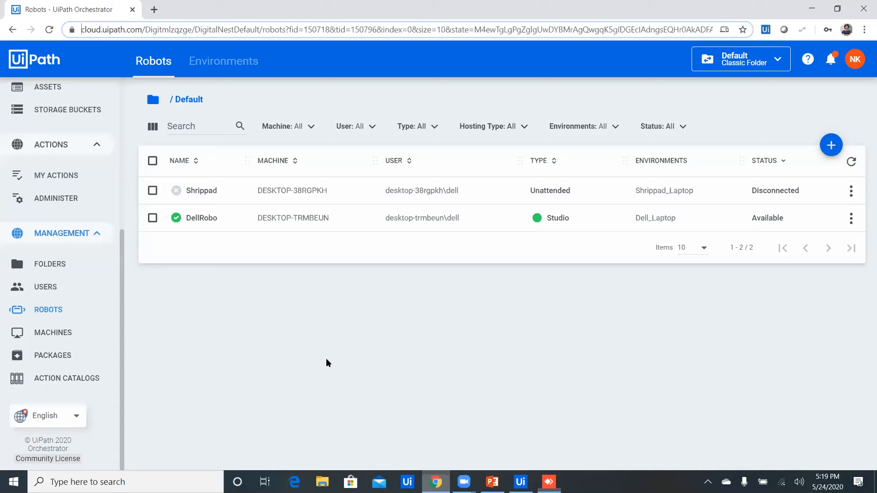
click(53, 332)
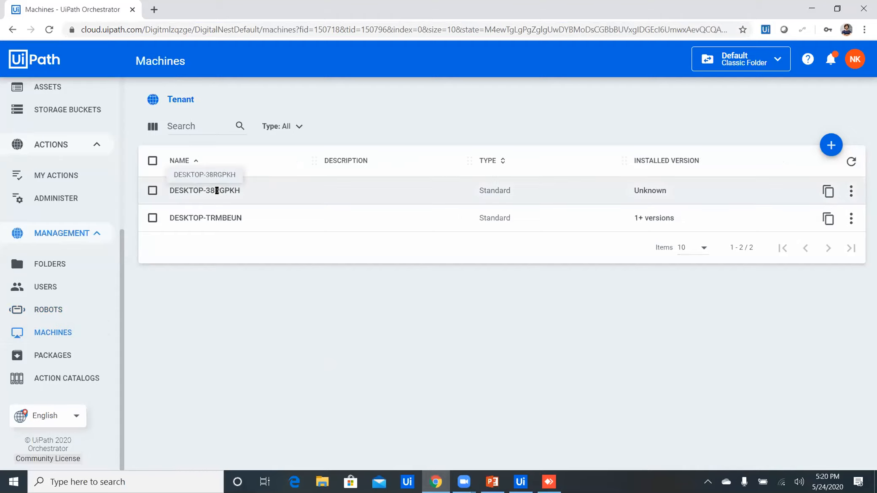
click(826, 192)
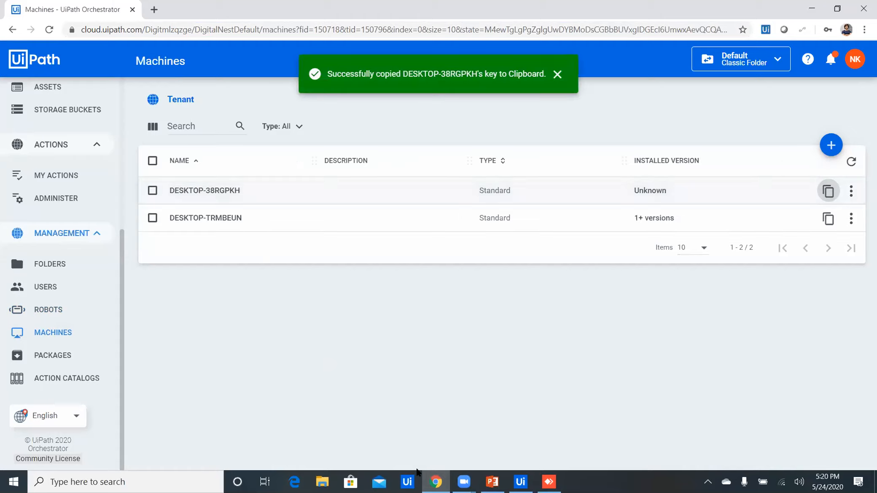
click(548, 482)
click(439, 238)
key(ctrl+v)
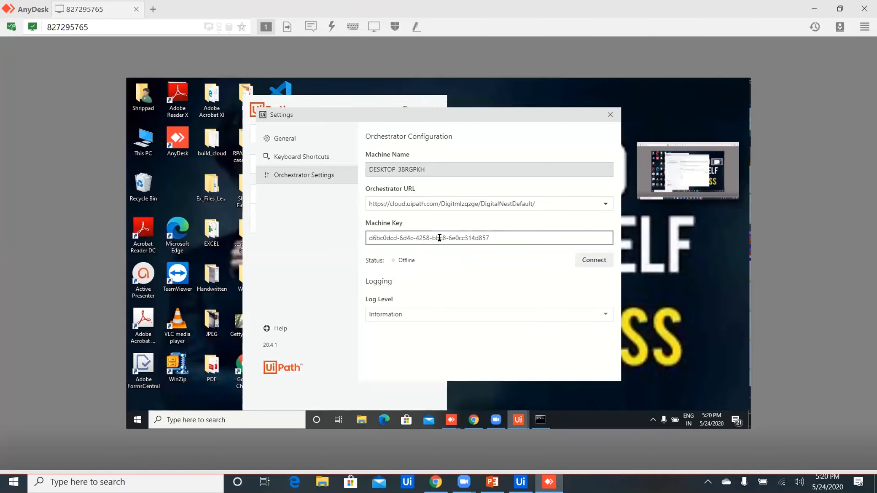
click(589, 261)
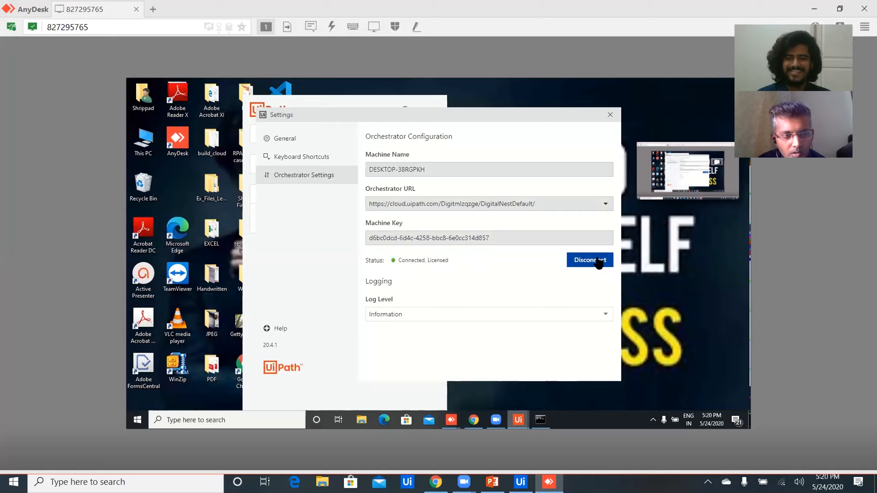
Step: Close the robot settings and the UiPath window on the remote computer, and return to Orchestrator in Chrome
click(610, 116)
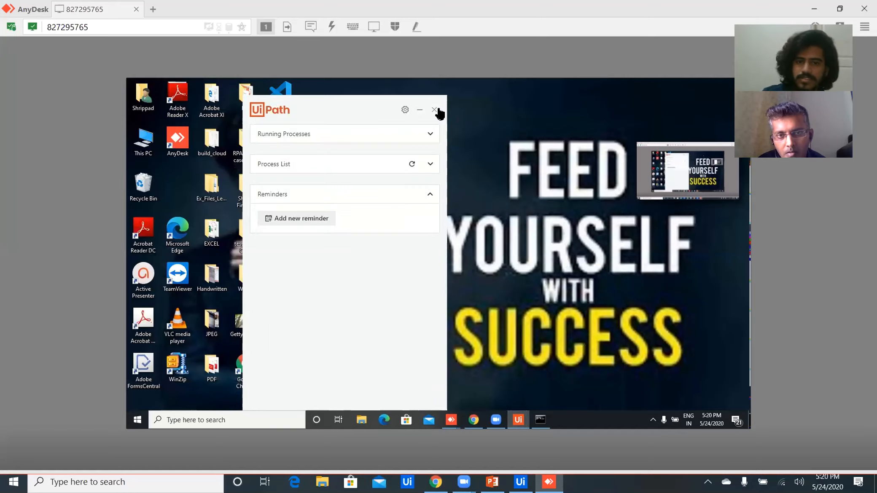
click(435, 110)
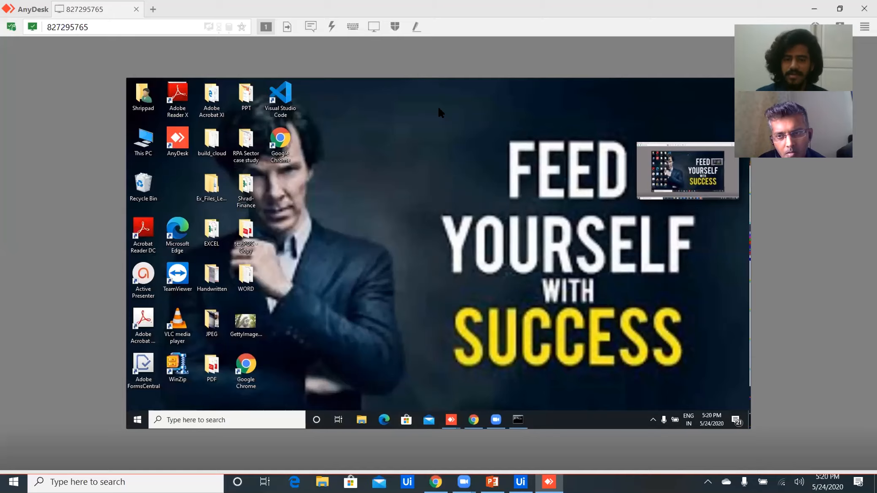
click(436, 482)
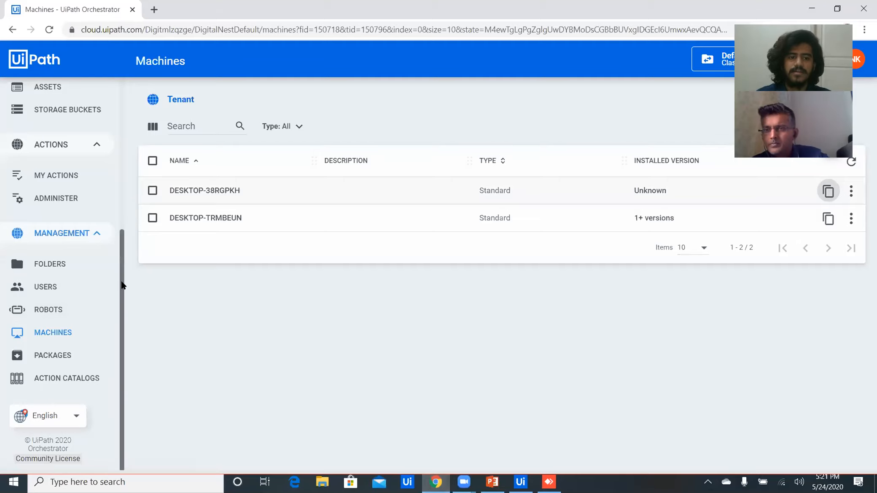
Step: Switch to UiPath Studio and publish the Notepad_Automation project as version 1.0.2
click(520, 481)
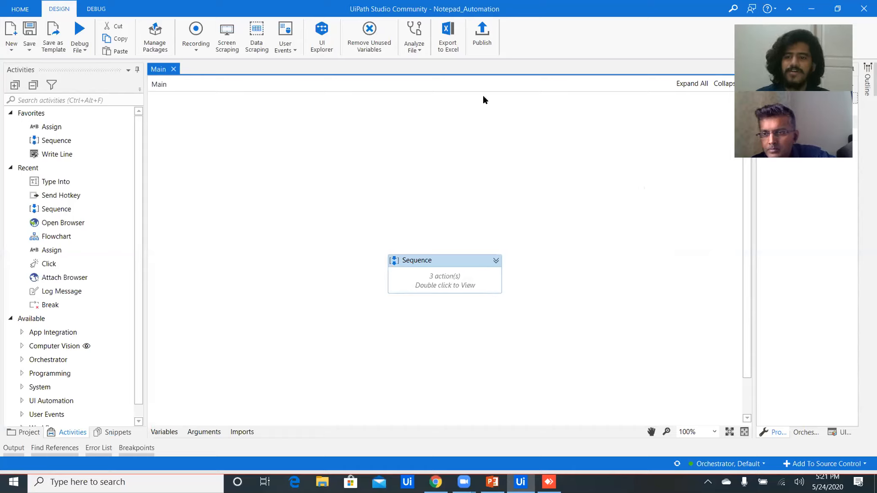
click(481, 30)
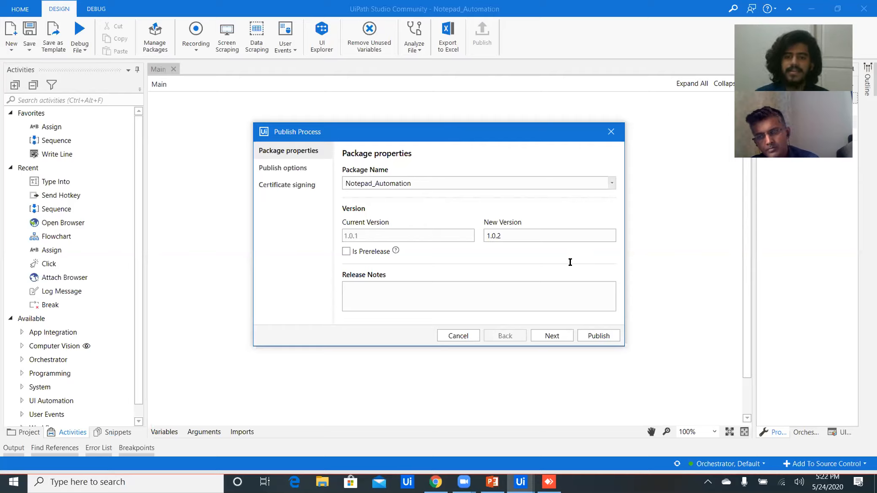
click(591, 335)
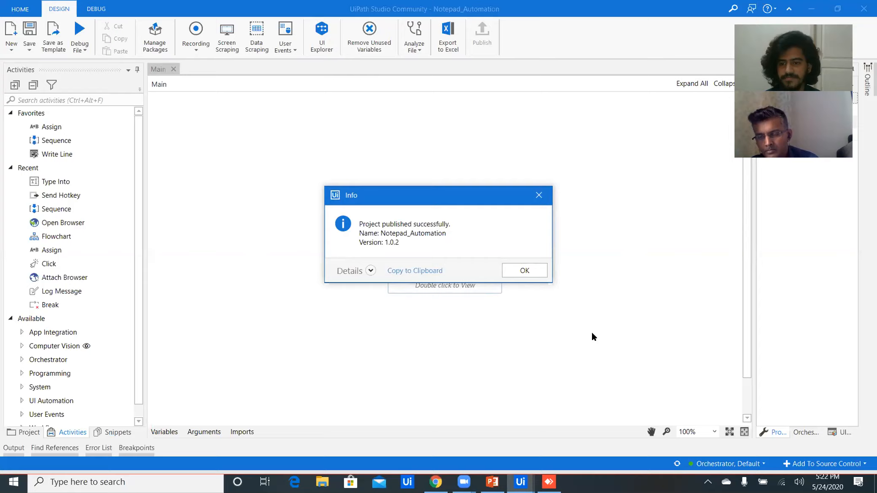
click(524, 270)
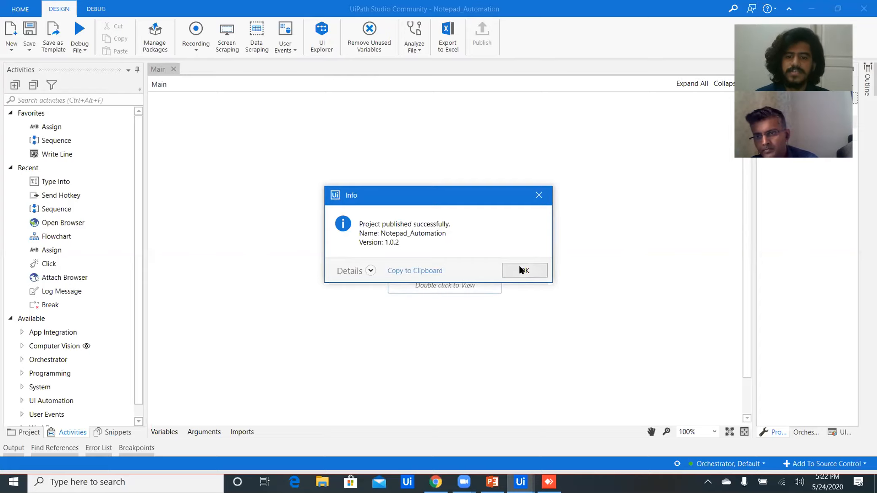
Step: Return to Orchestrator in Chrome and check the packages list for Notepad_Automation
click(435, 482)
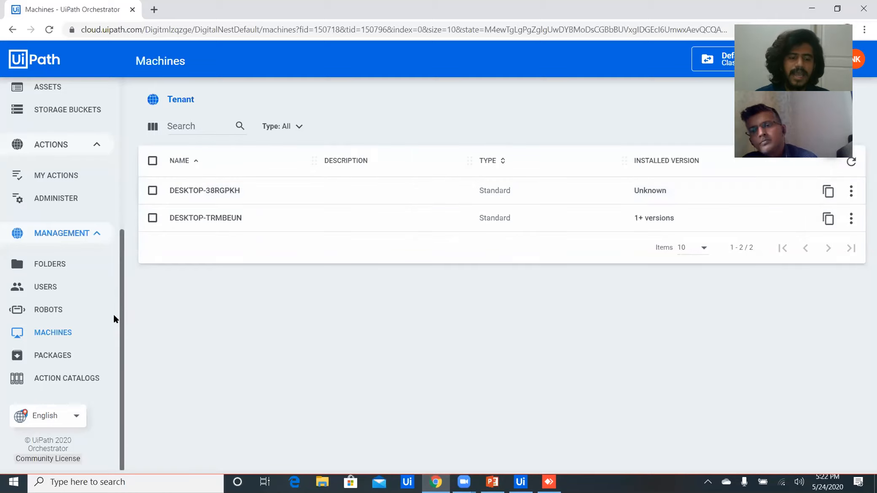
click(56, 356)
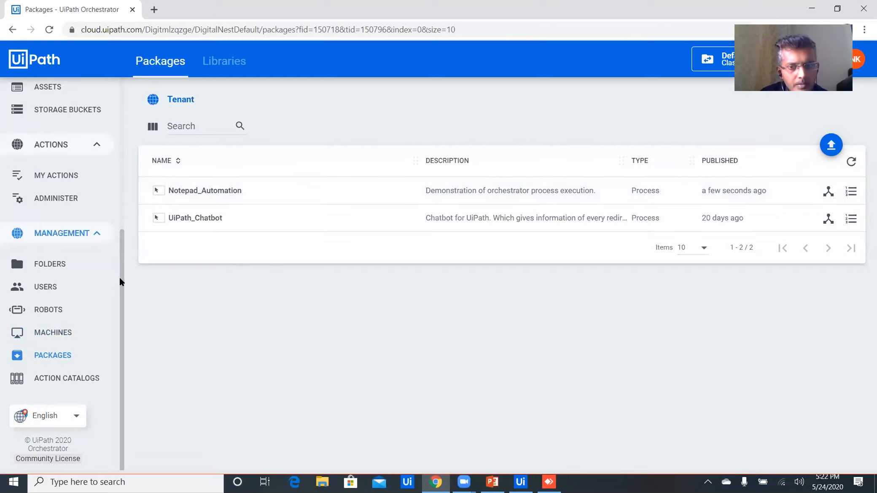
Step: Start deploying a process in the Default folder from the Notepad_Automation package, with the robot owner's first name plus "Notepad" as display name
drag(122, 278, 124, 152)
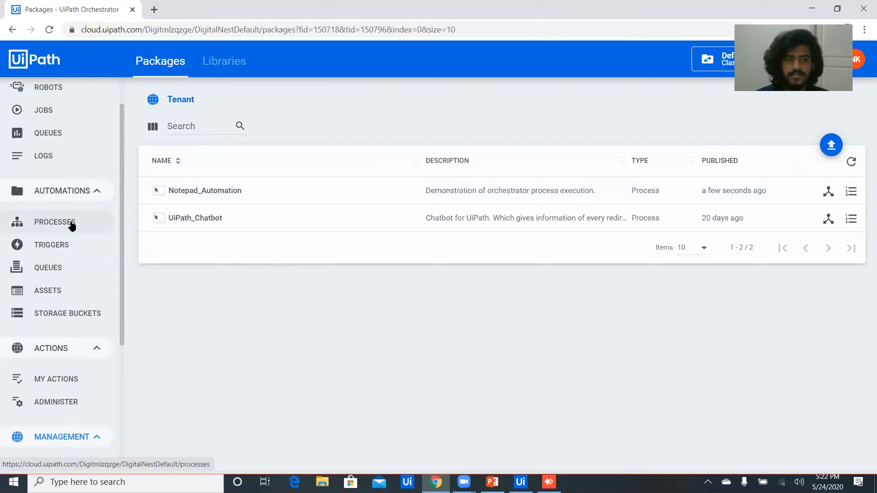
click(72, 226)
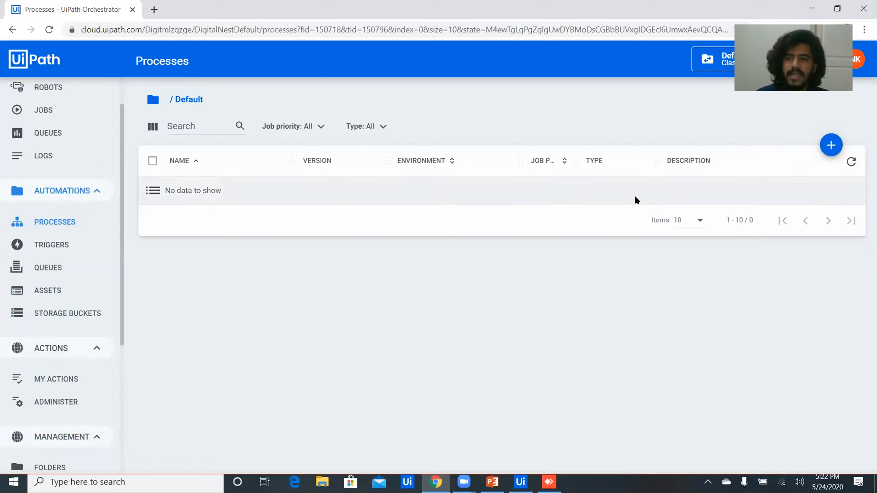
click(830, 145)
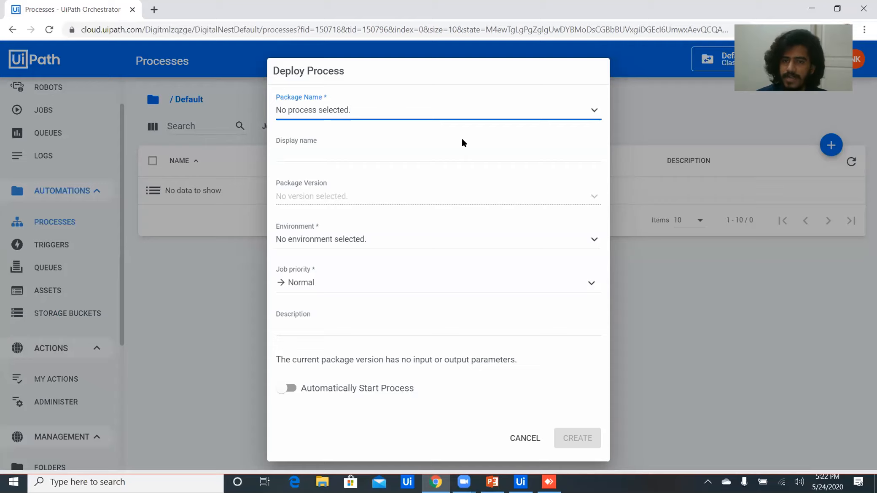
click(437, 118)
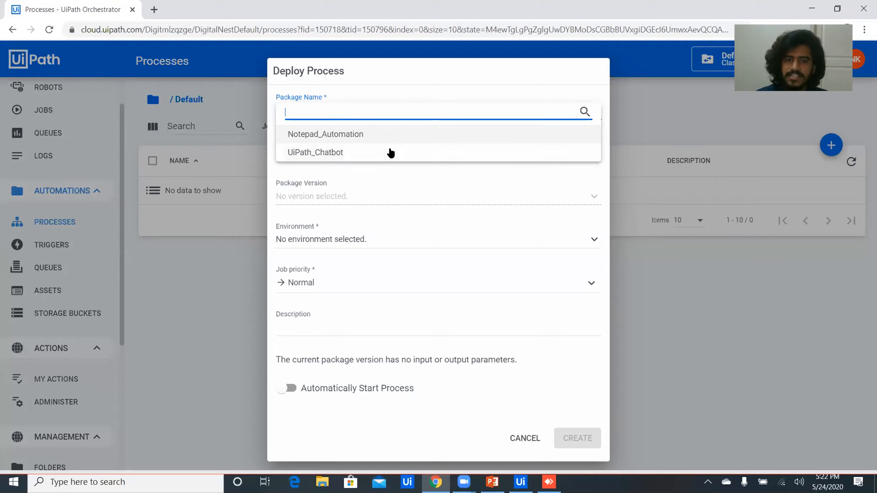
click(392, 134)
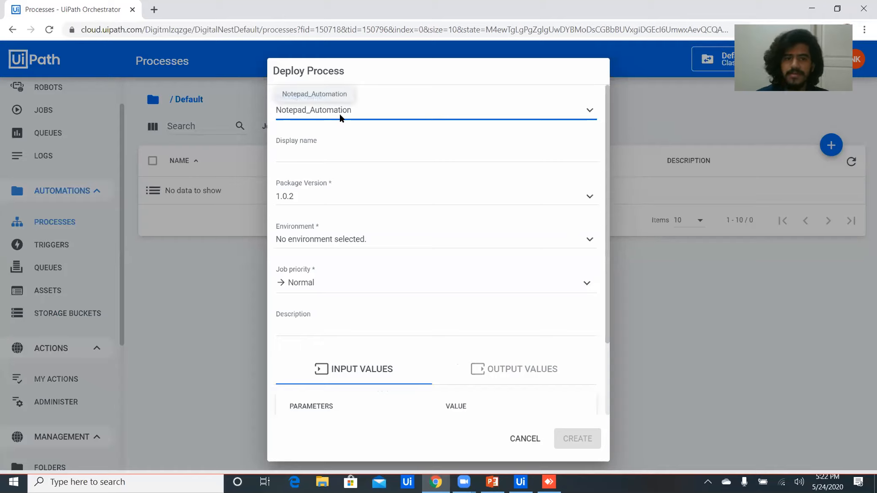
click(333, 151)
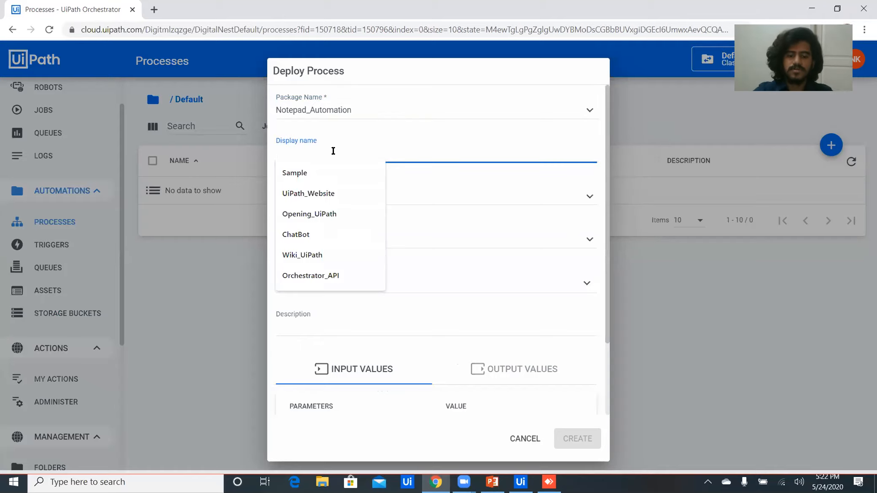
text(Shrippad Notepad)
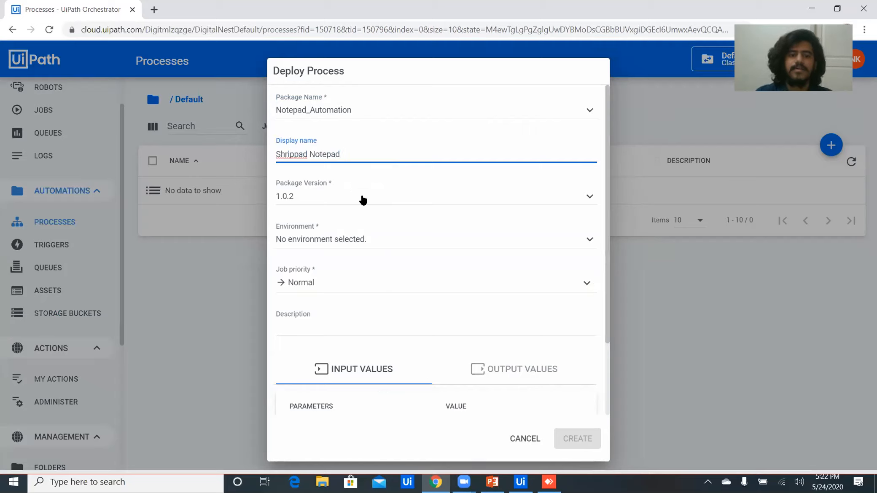
Step: Choose package version 1.0.2 and the remote laptop's environment for the new process
click(371, 198)
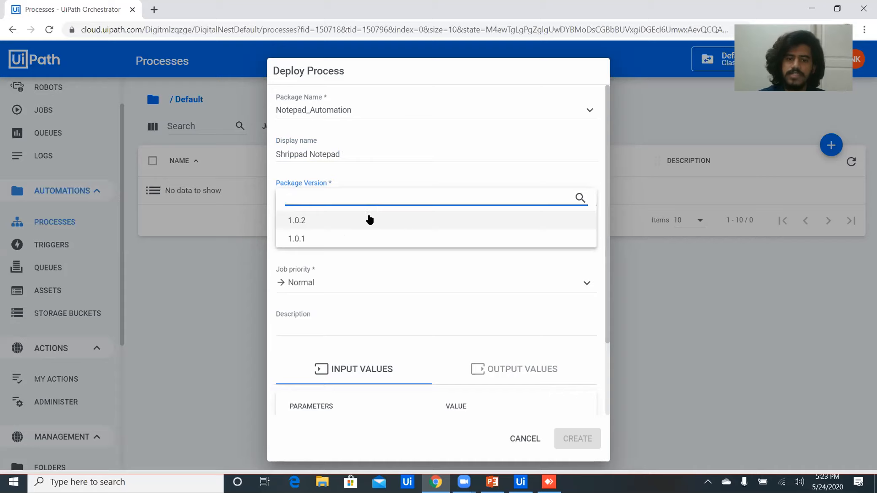
click(368, 220)
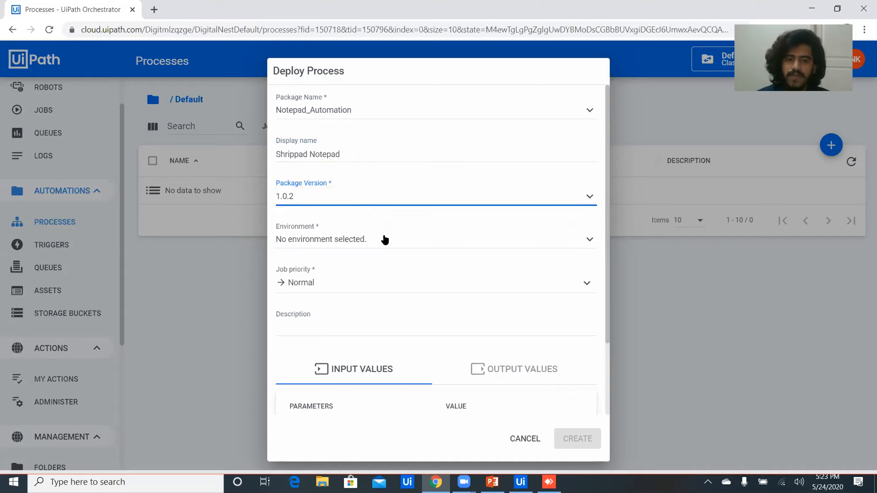
click(383, 238)
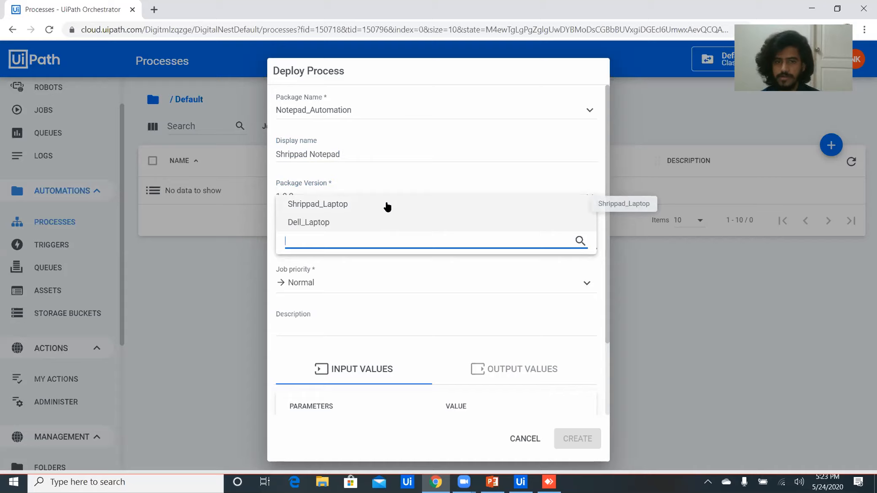
click(387, 206)
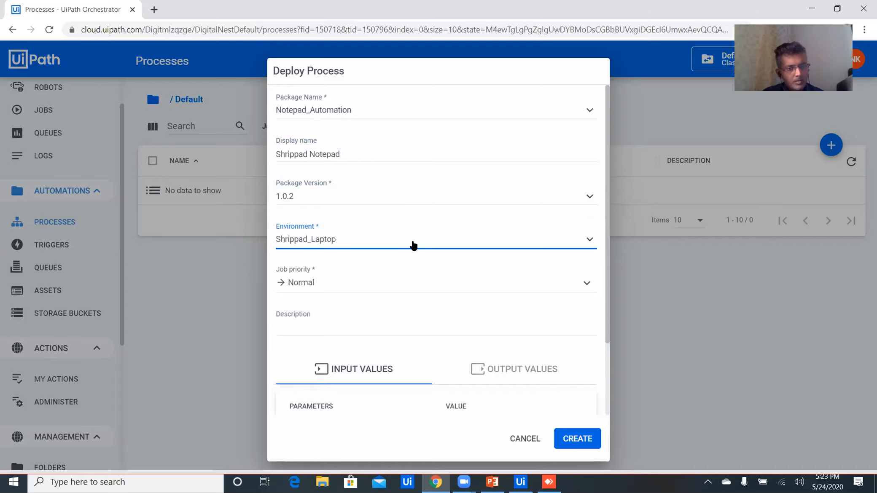
Step: Keep the job priority at Normal and create the process
click(412, 288)
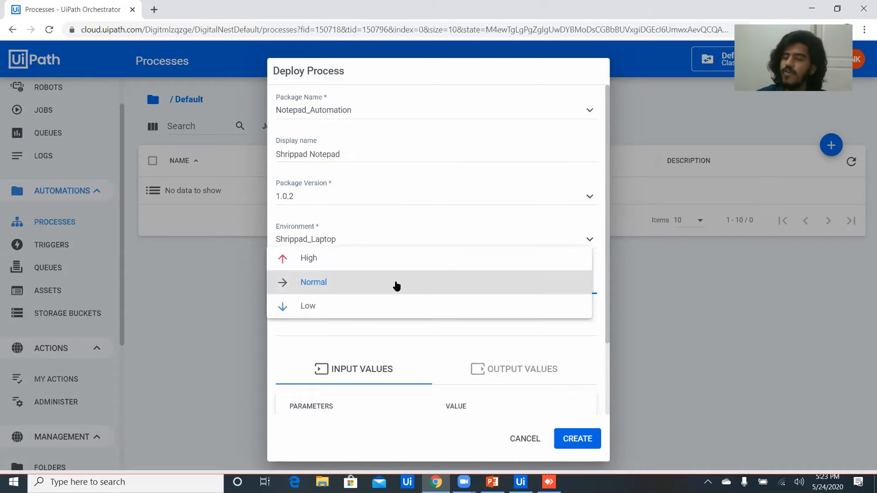
click(396, 284)
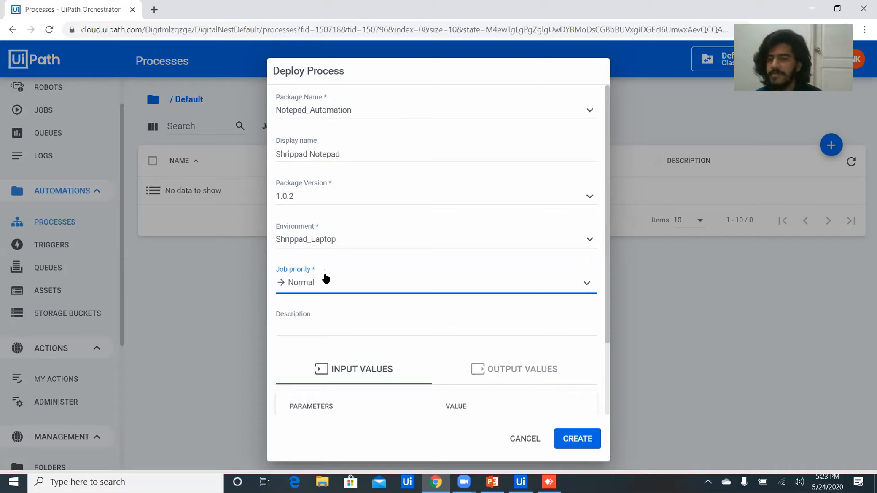
click(325, 278)
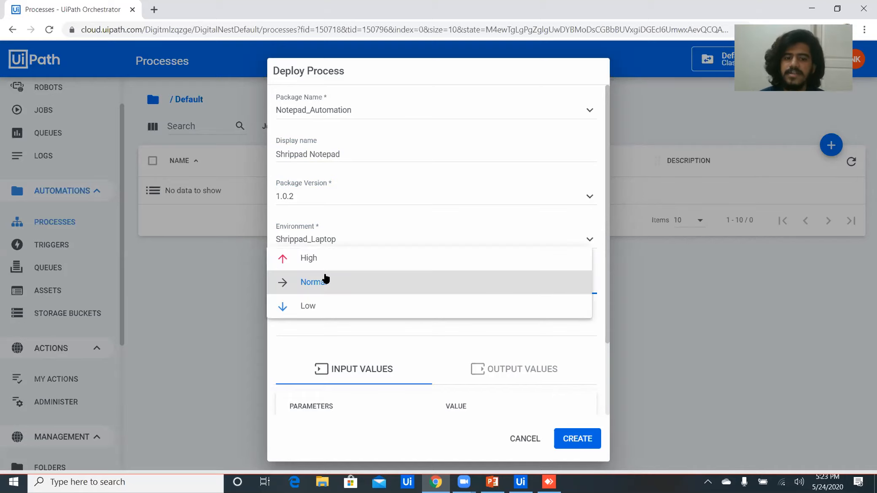
click(328, 282)
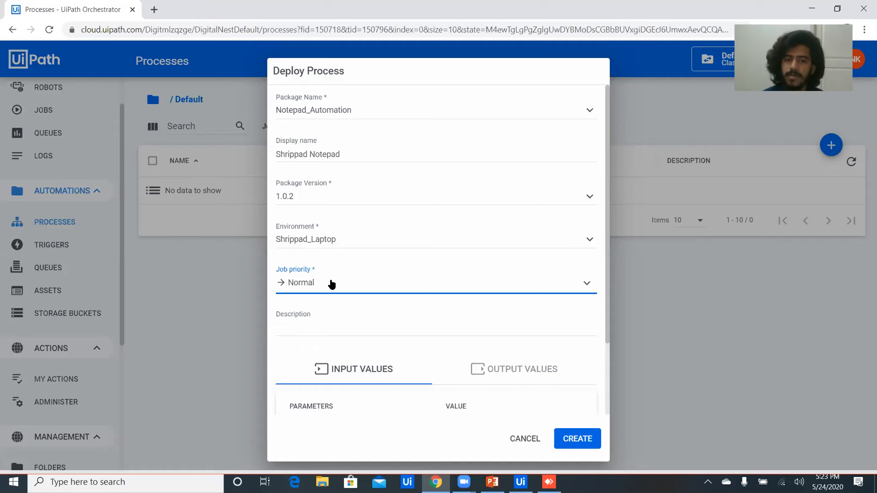
drag(607, 274, 604, 382)
click(575, 438)
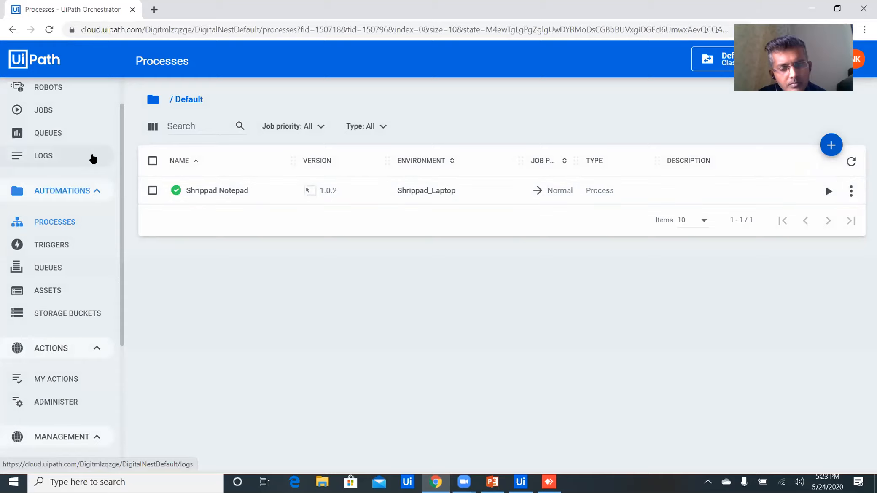
Step: Start a job for the new Notepad process on the specific robot of machine DESKTOP-38RGPKH
click(63, 113)
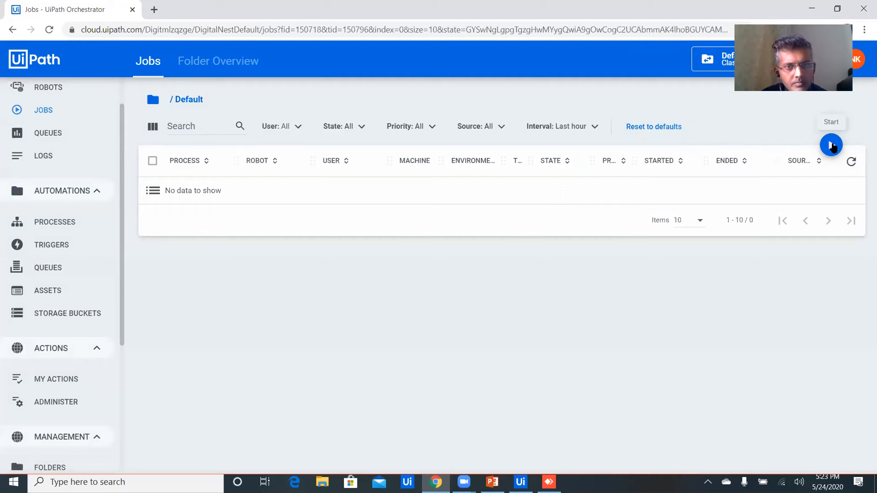
click(830, 146)
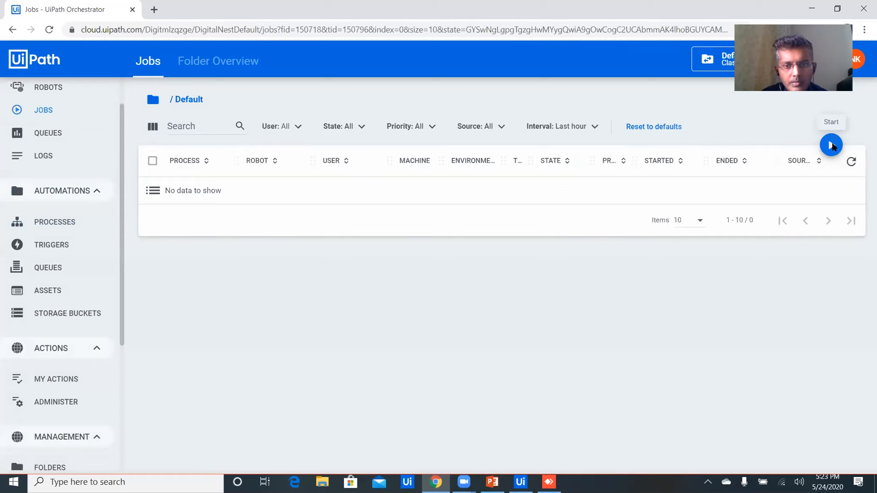
click(361, 119)
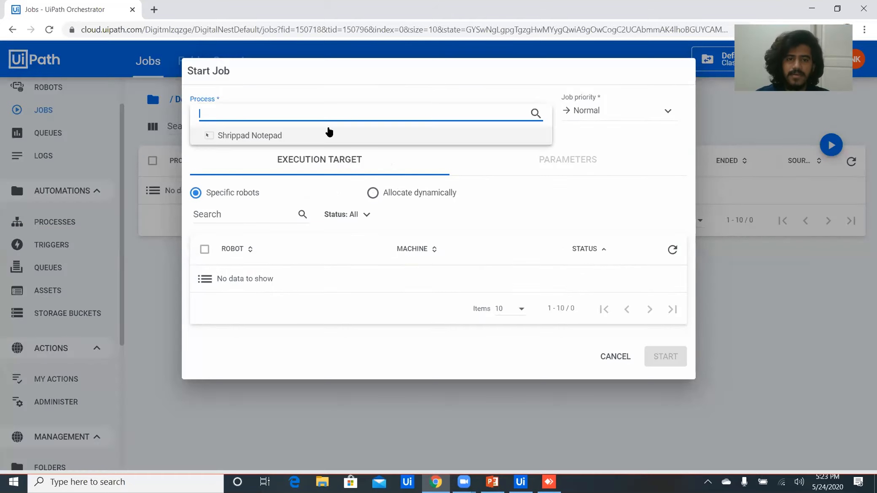
click(317, 135)
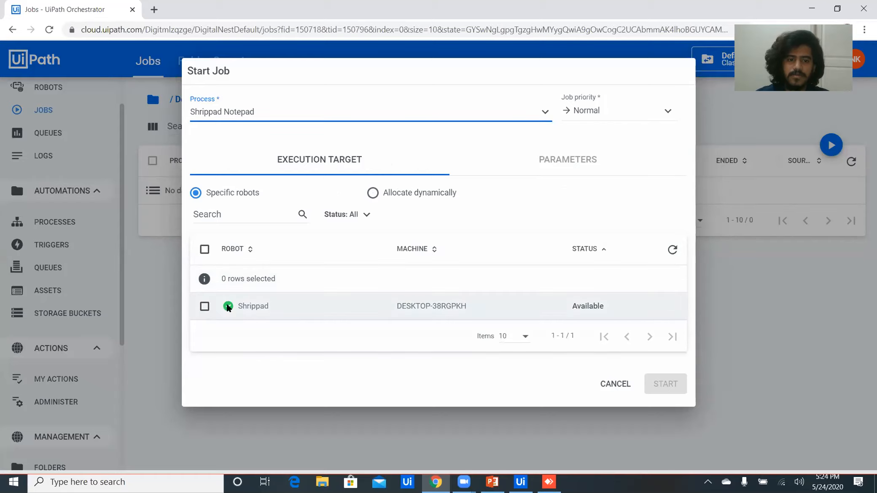
click(204, 307)
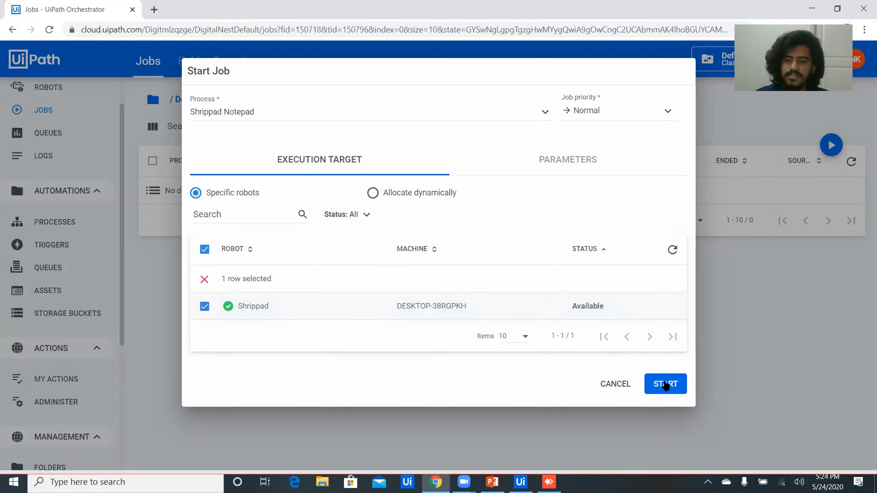
click(661, 386)
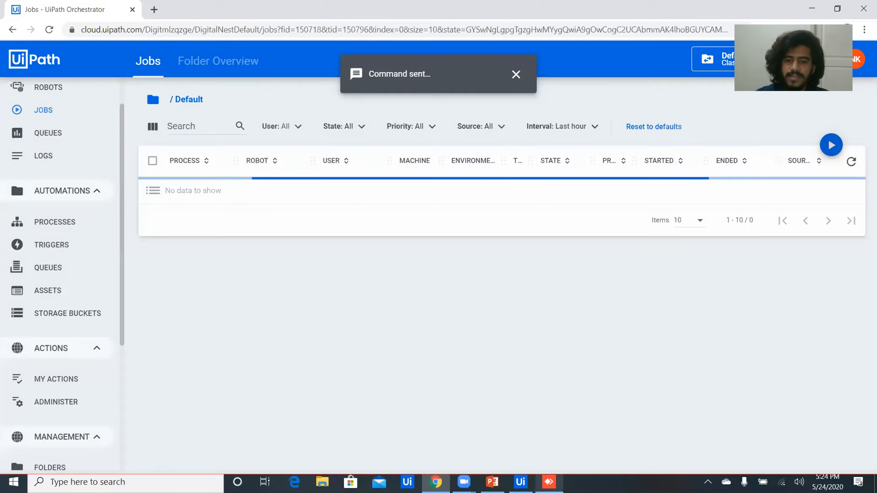
Step: Watch the robot's Notepad run in AnyDesk, minimize the Notepad window, and check the job's state in Orchestrator in Chrome
click(548, 481)
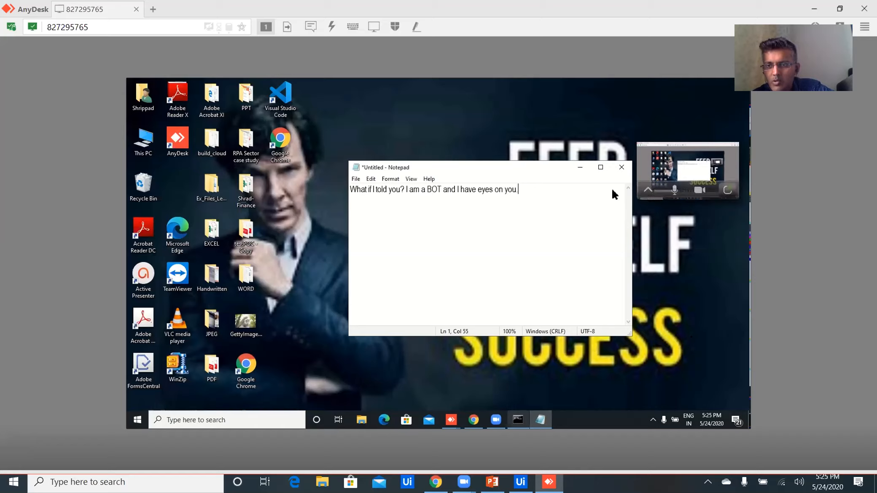
click(579, 168)
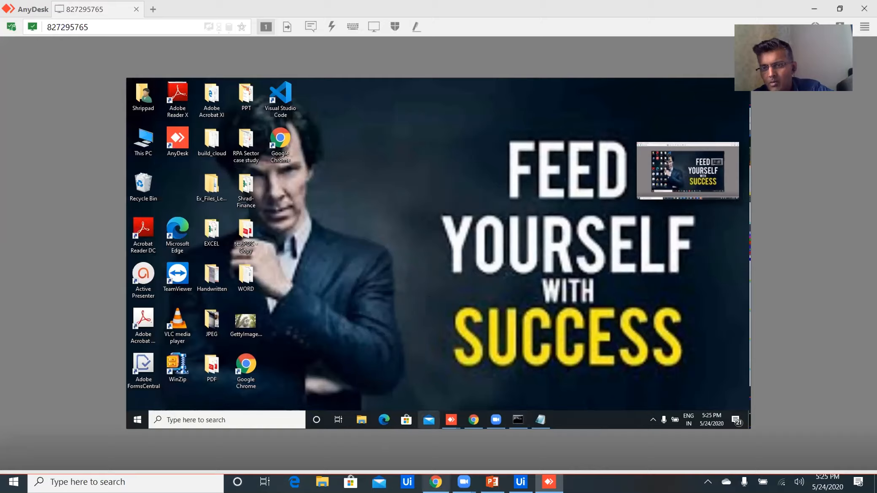
click(435, 482)
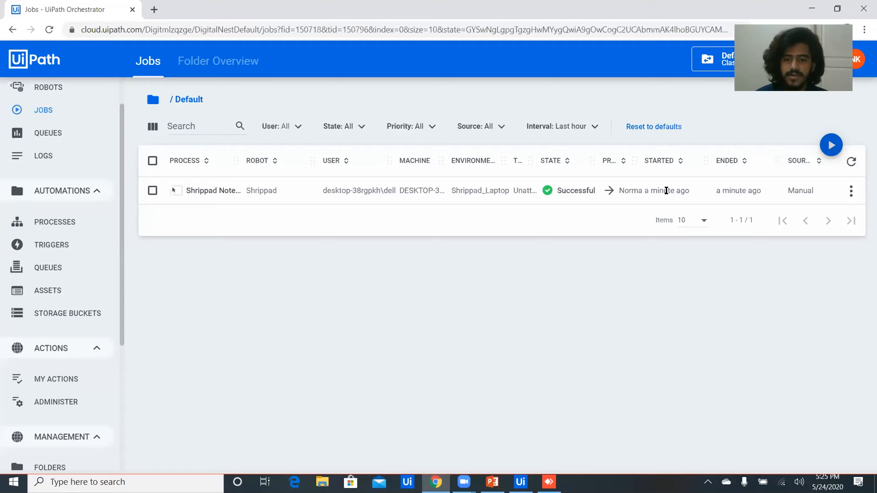
Step: Switch to AnyDesk, close the remote computer's Notepad window without saving, and return to Chrome
click(548, 482)
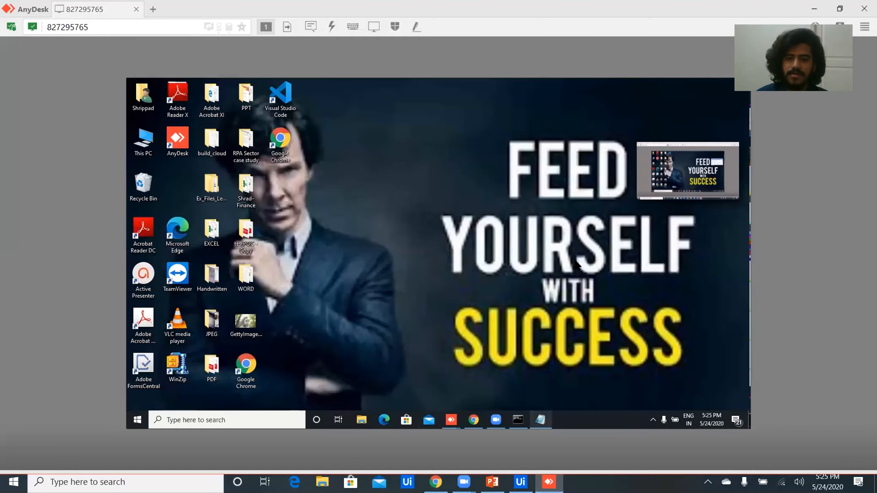
click(543, 419)
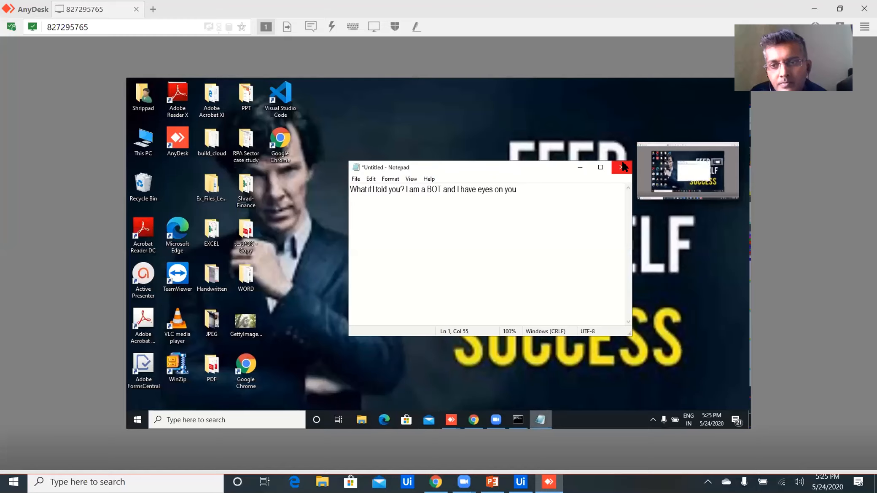
click(621, 166)
click(453, 249)
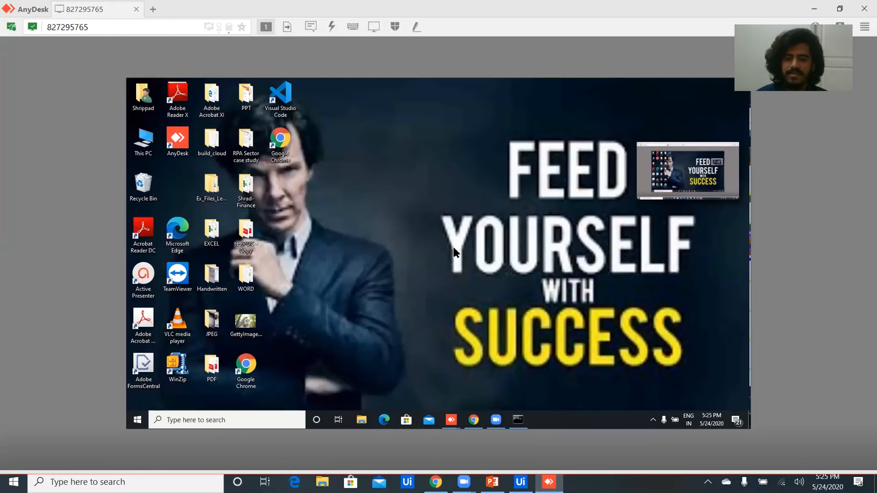
click(435, 482)
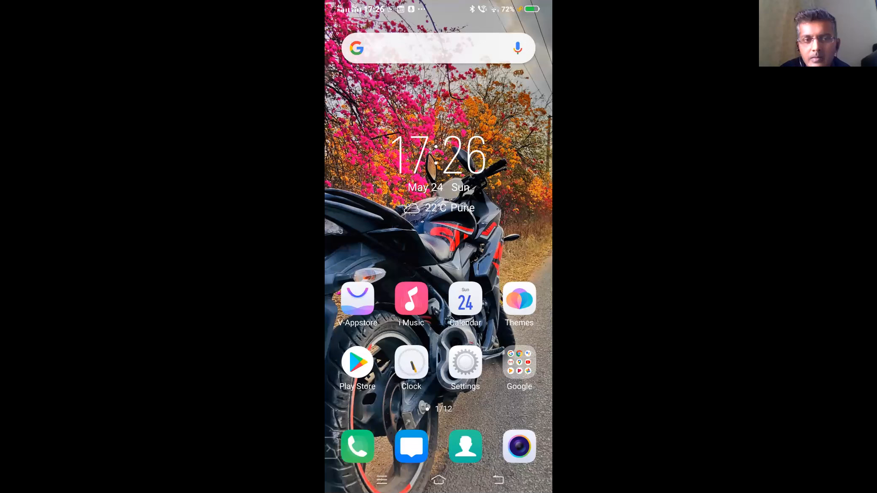
Step: Open the Orchestrator mobile app from the phone's ninth home screen and view the robot status on its dashboard
drag(506, 253, 371, 252)
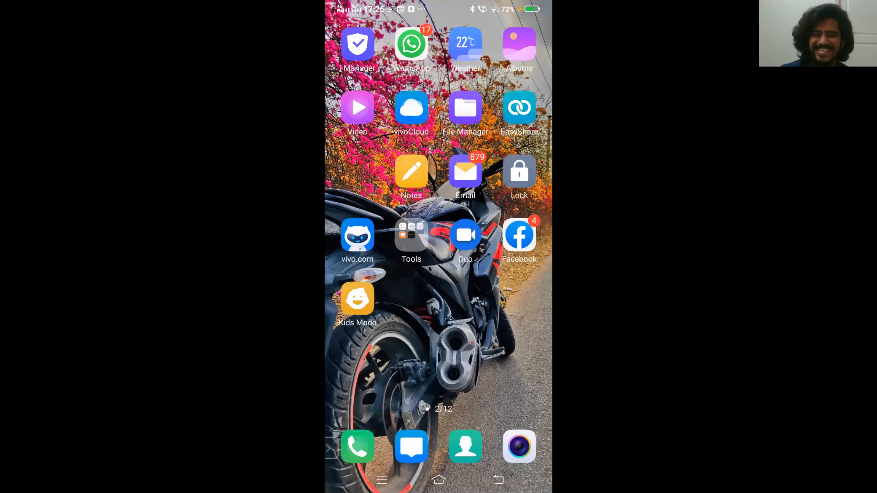
drag(506, 253, 371, 253)
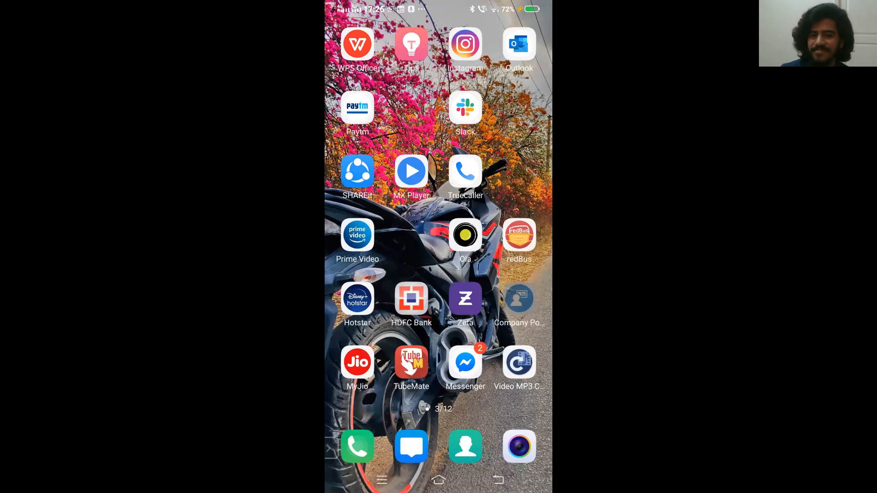
drag(506, 253, 371, 253)
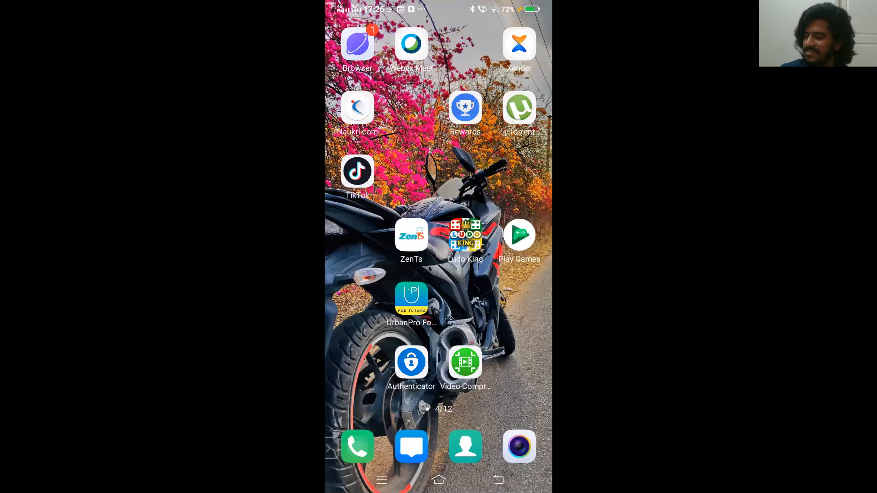
drag(506, 253, 371, 252)
drag(506, 253, 371, 252)
drag(506, 253, 371, 253)
drag(506, 253, 370, 253)
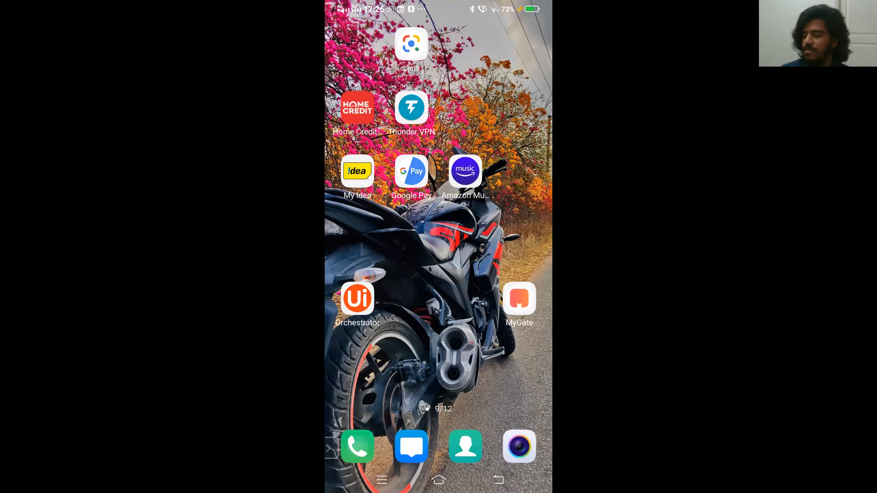
click(357, 298)
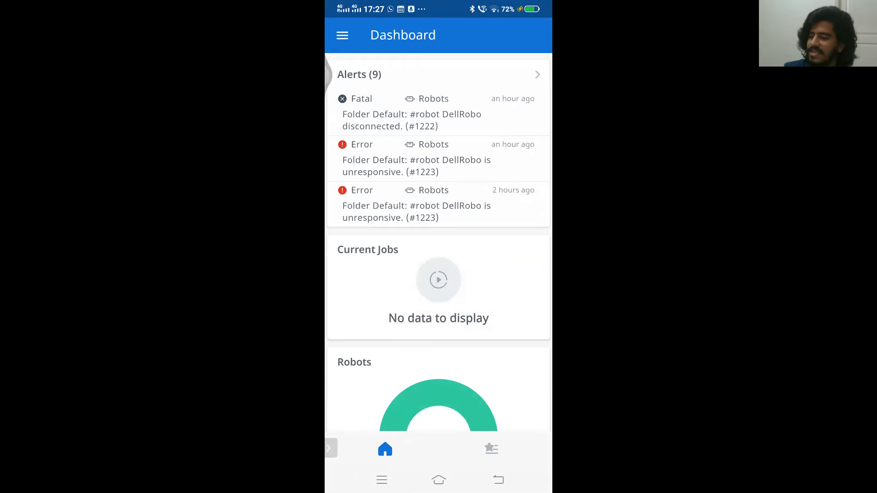
scroll(439, 242, down, 5)
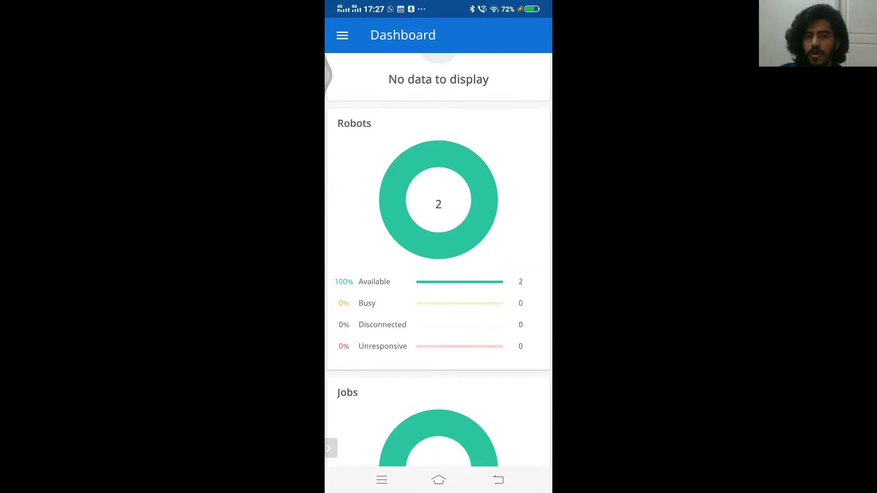
Step: View the Robots list and the Jobs list in the Orchestrator mobile app
click(342, 36)
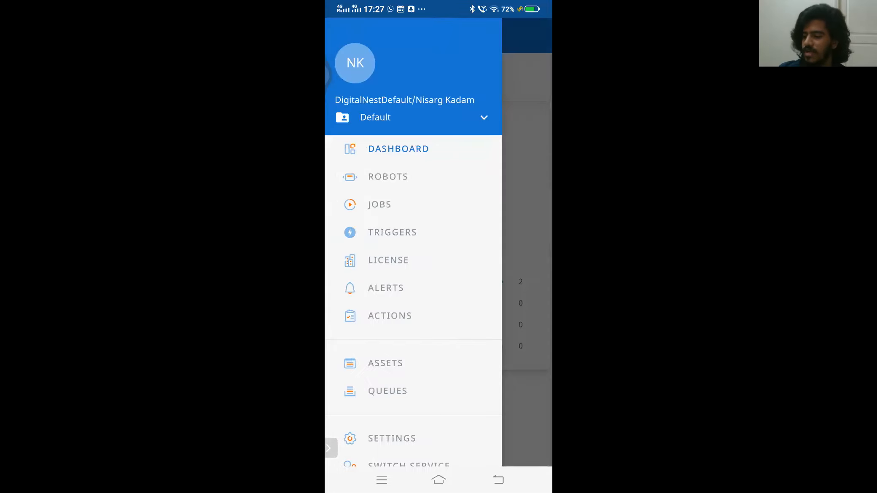
click(388, 177)
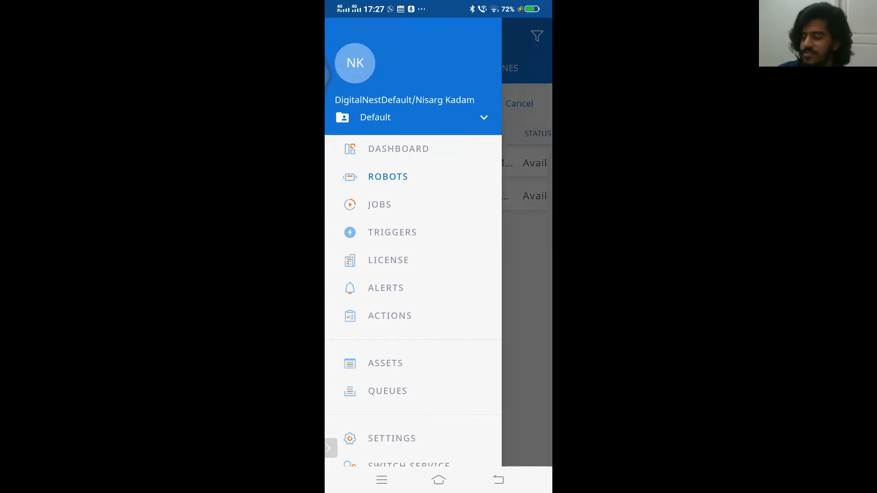
scroll(413, 242, down, 1)
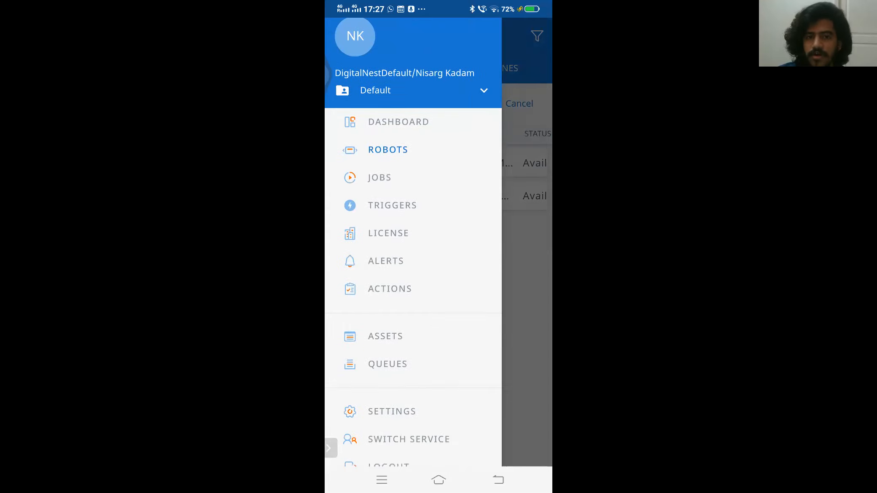
click(379, 178)
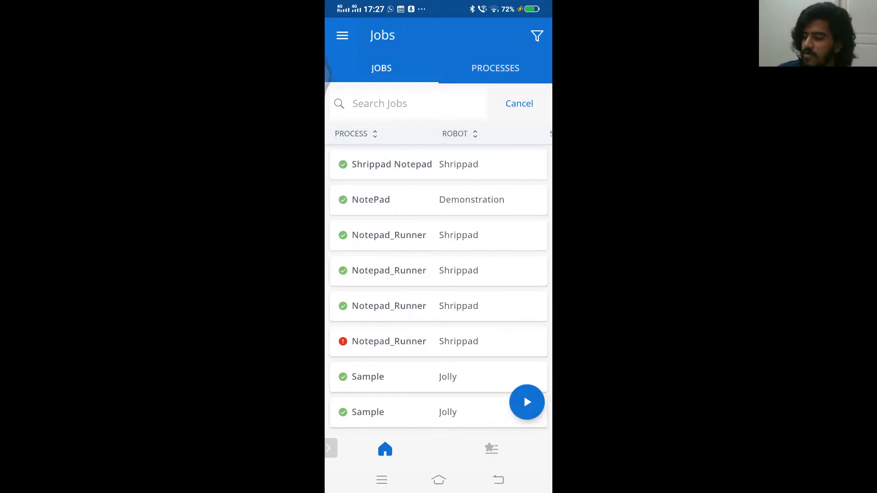
click(342, 35)
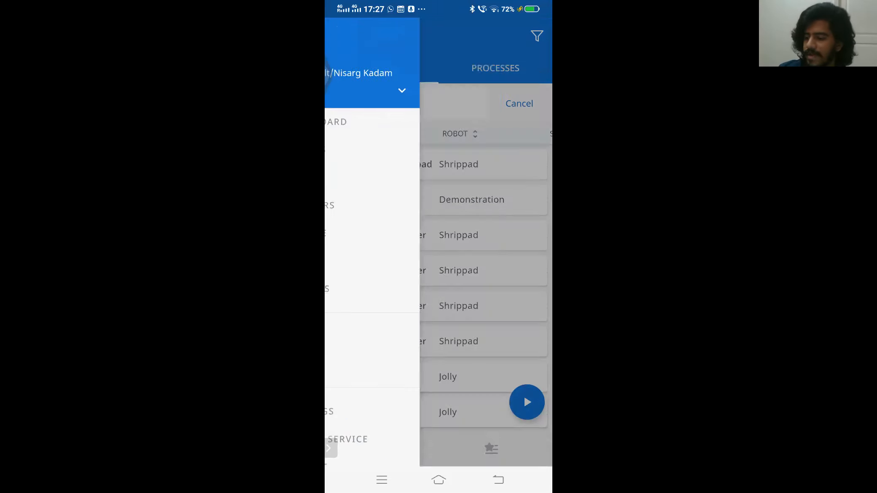
click(541, 253)
Step: Start a normal-priority job for the remote computer's Notepad process on its available specific robot from the mobile app
click(524, 394)
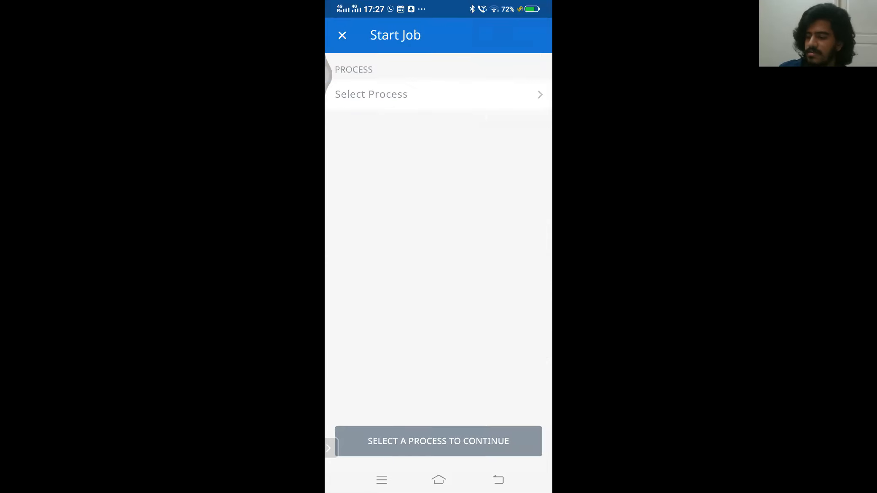
click(434, 94)
click(422, 116)
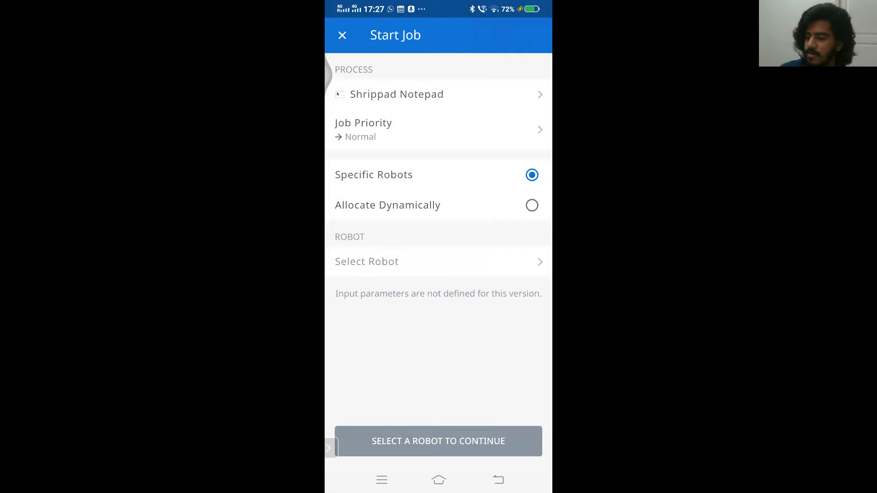
click(434, 261)
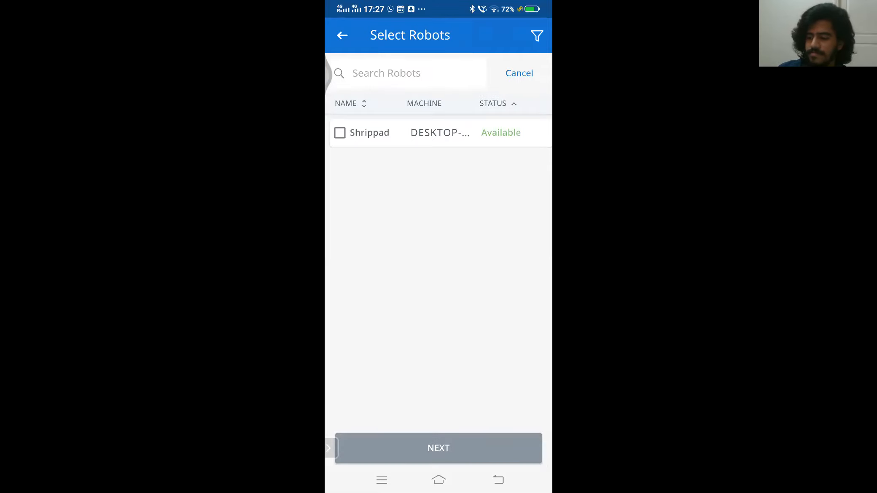
click(340, 132)
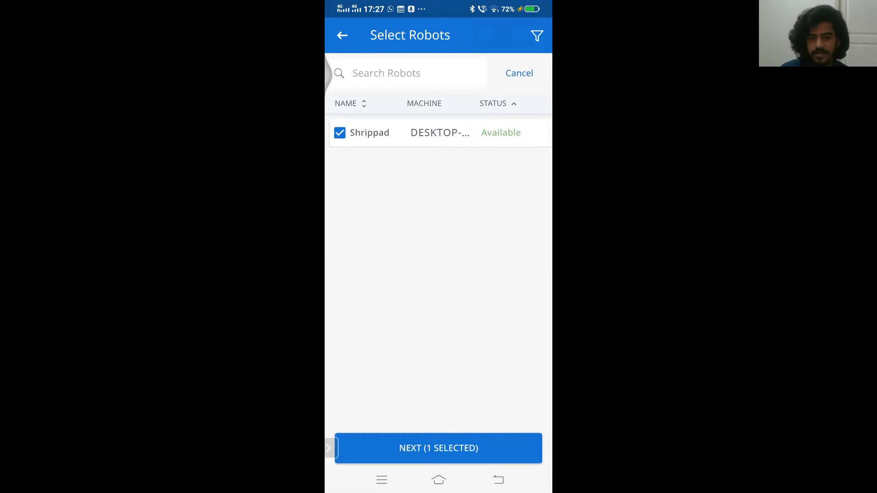
click(439, 448)
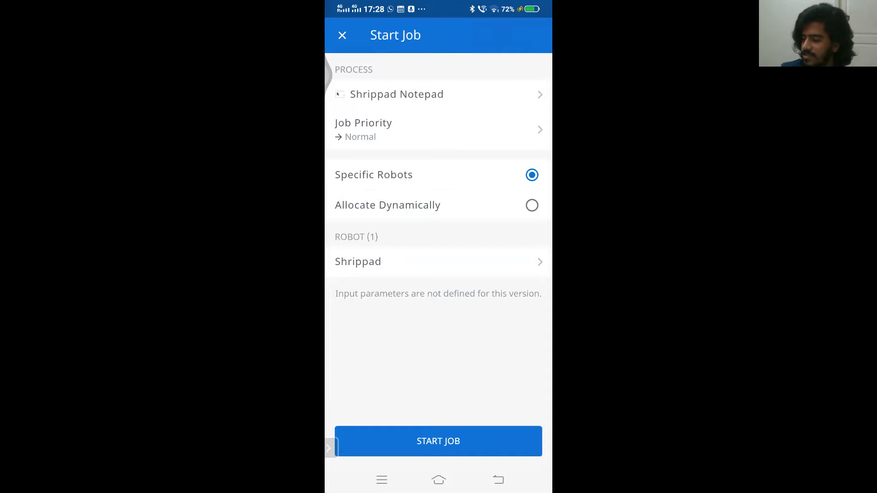
click(438, 441)
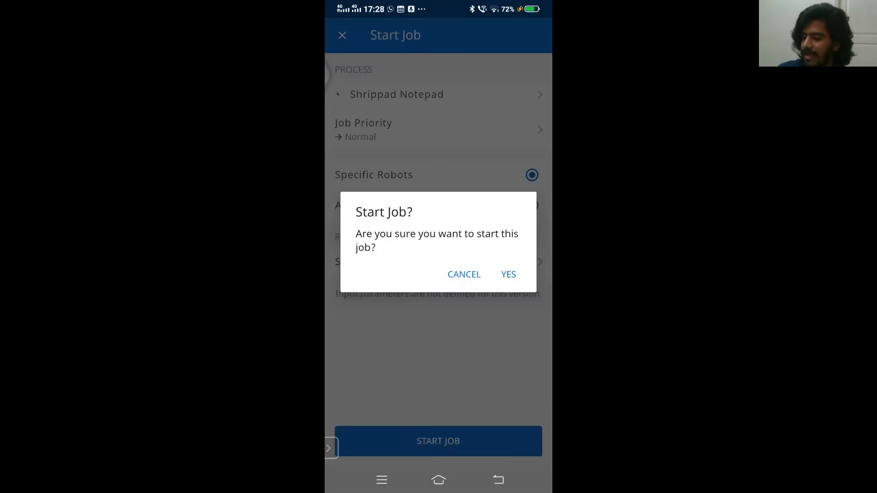
click(508, 275)
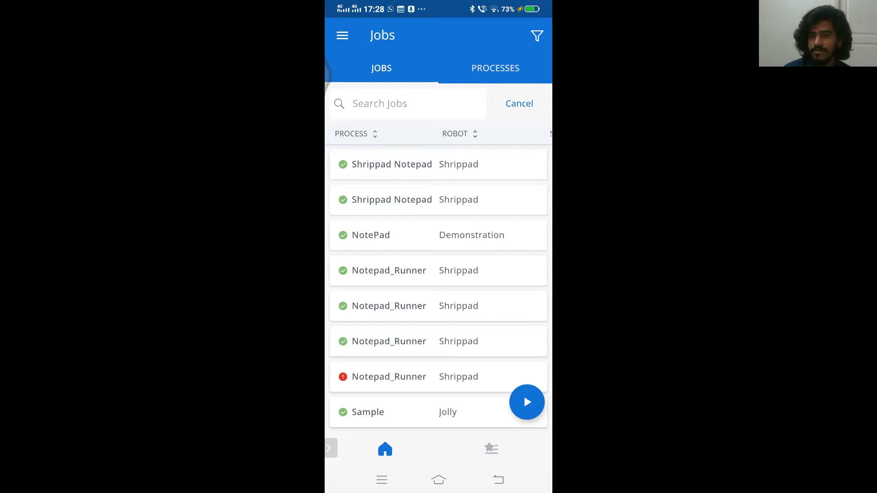
Step: Examine the details and execution logs of the newest Notepad job
click(392, 164)
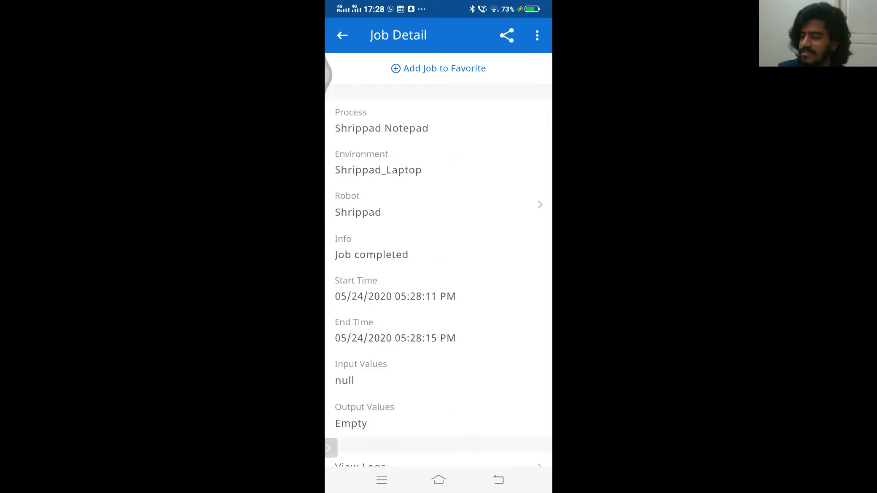
drag(422, 371, 422, 339)
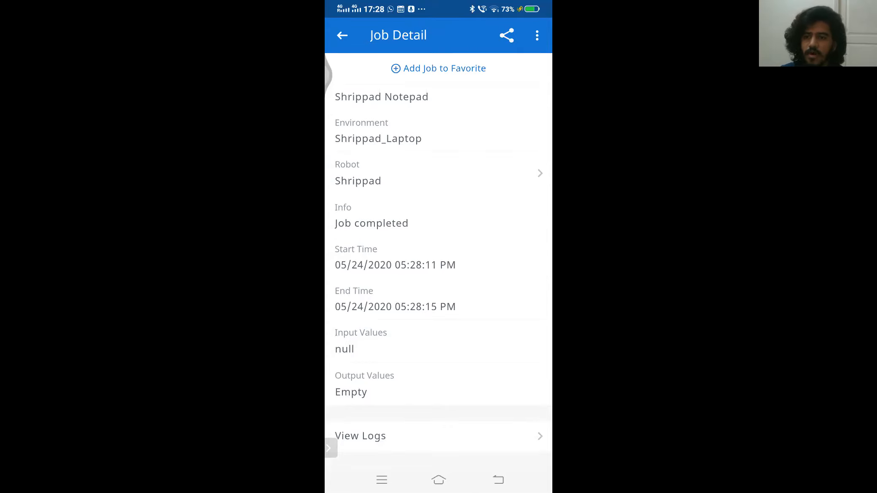
click(422, 436)
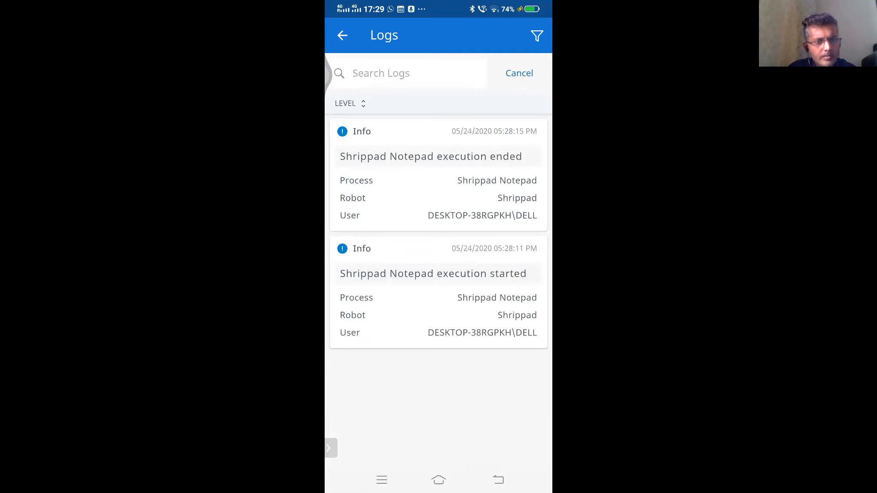
click(498, 479)
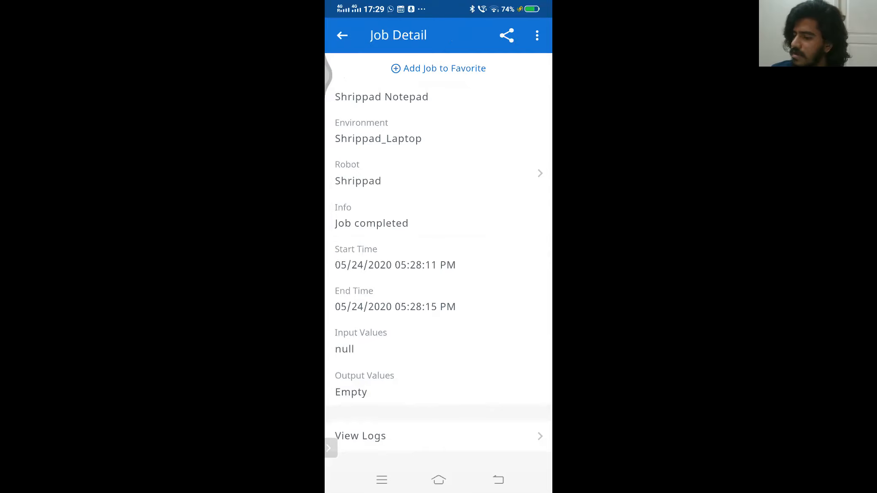
Step: View the sharing options for the Notepad job and return to the Jobs list
scroll(439, 253, up, 1)
click(537, 35)
click(438, 262)
click(507, 36)
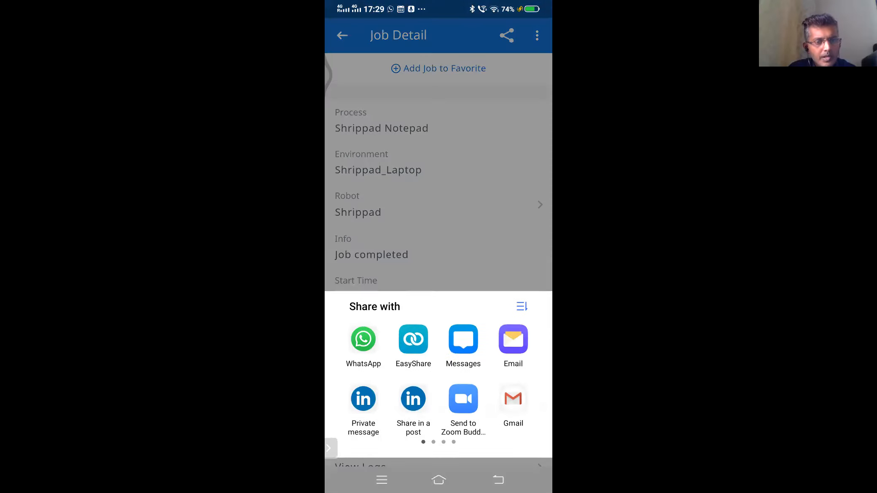
mouse_move(497, 371)
mouse_down()
mouse_move(379, 371)
mouse_move(497, 371)
mouse_up()
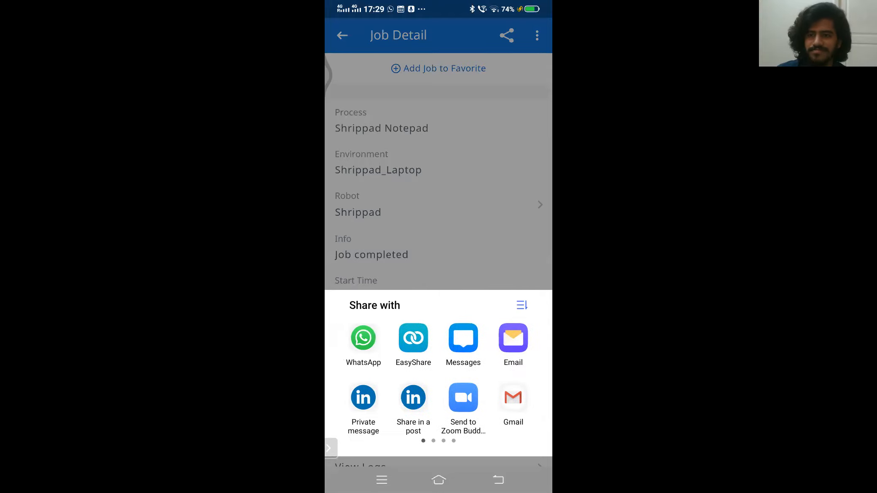
click(498, 480)
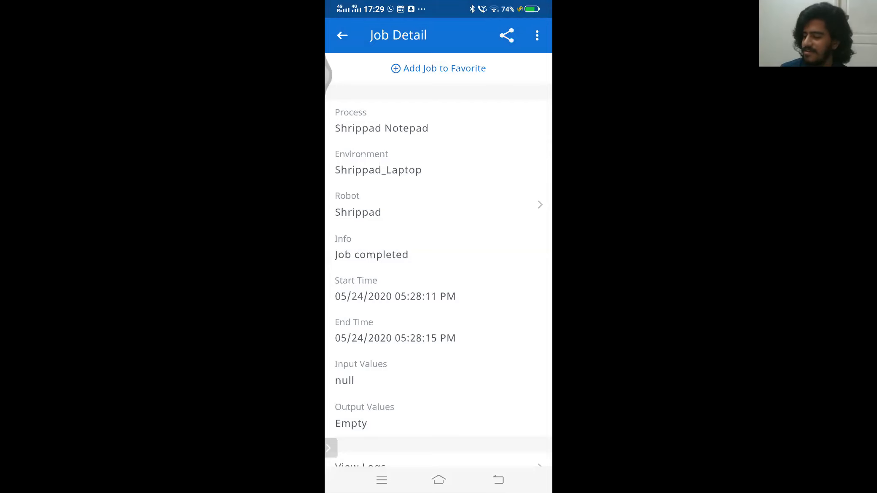
click(498, 479)
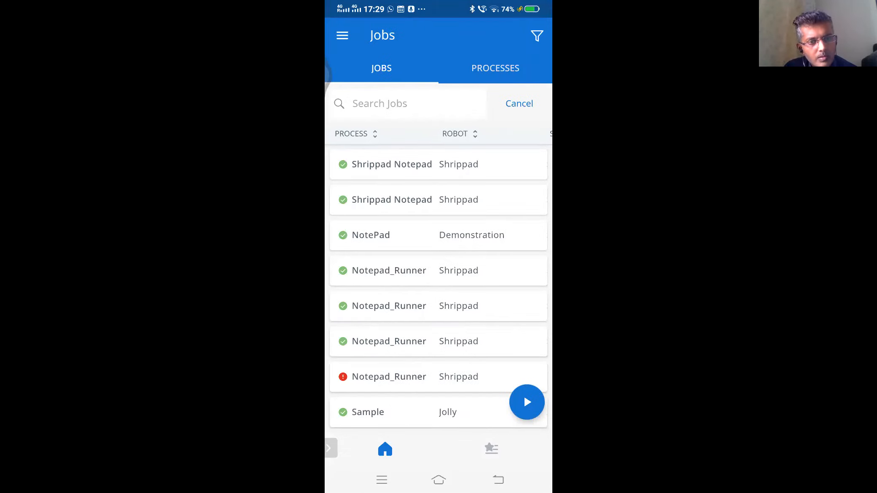
Step: Switch from the Orchestrator mobile app to the Zoom meeting through the phone's notifications
drag(439, 5, 439, 170)
drag(438, 337, 438, 249)
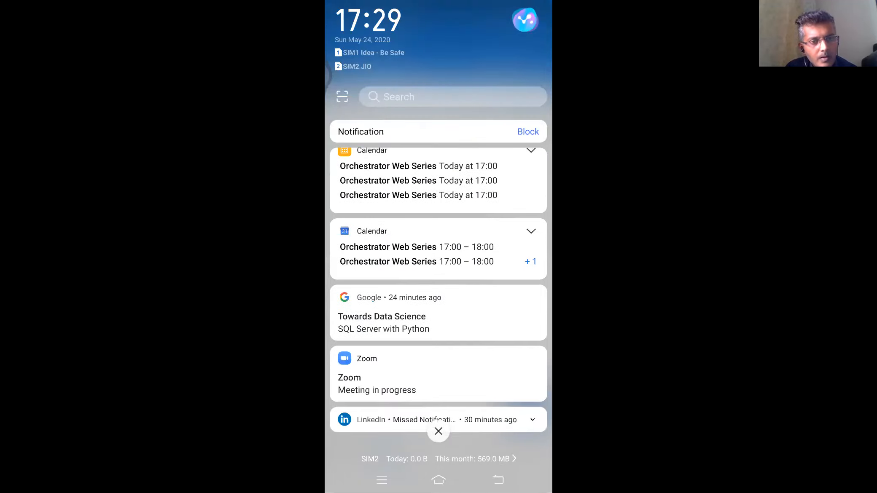
click(523, 394)
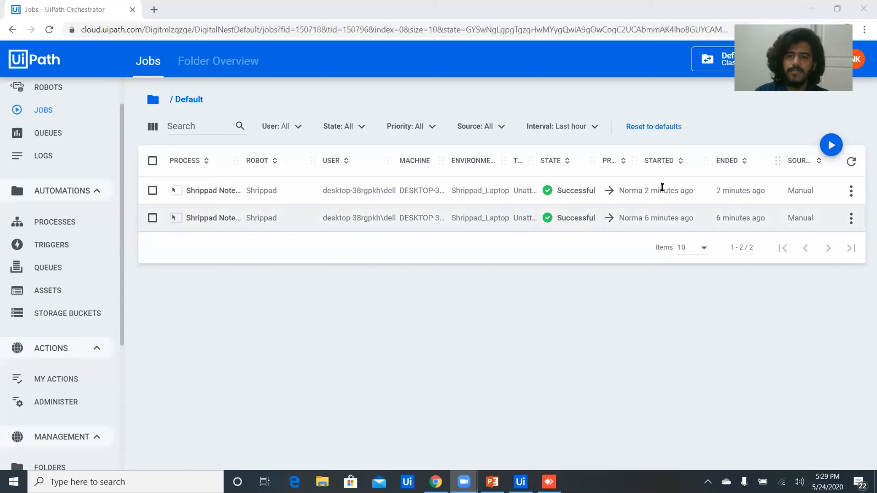
Step: On the computer, go to Orchestrator's Triggers page and open a new trigger form to view the Time and Queue types
mouse_move(660, 189)
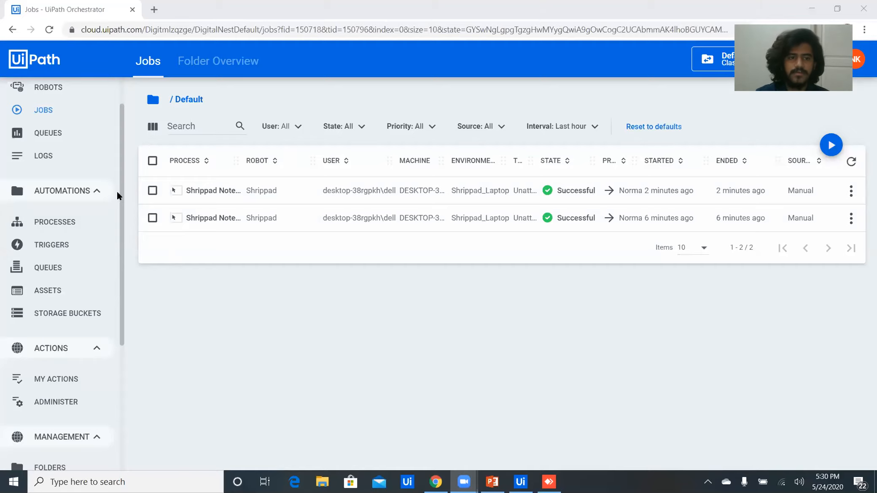
scroll(78, 213, down, 1)
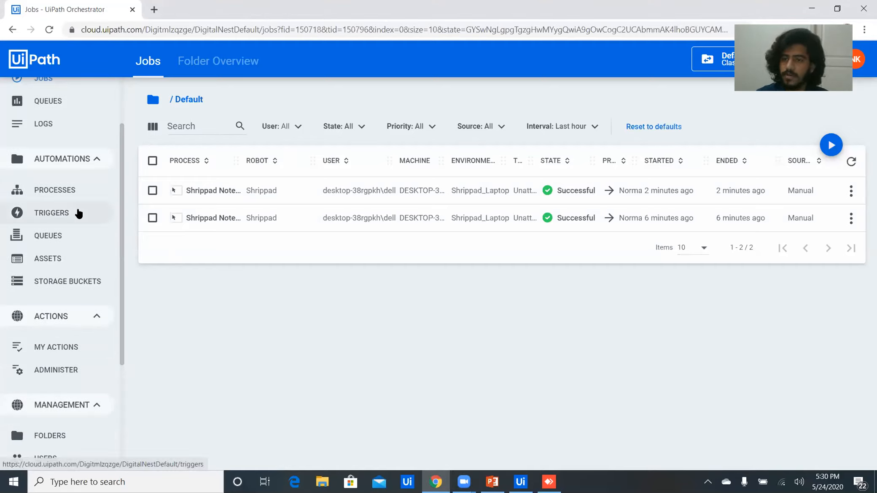
click(79, 212)
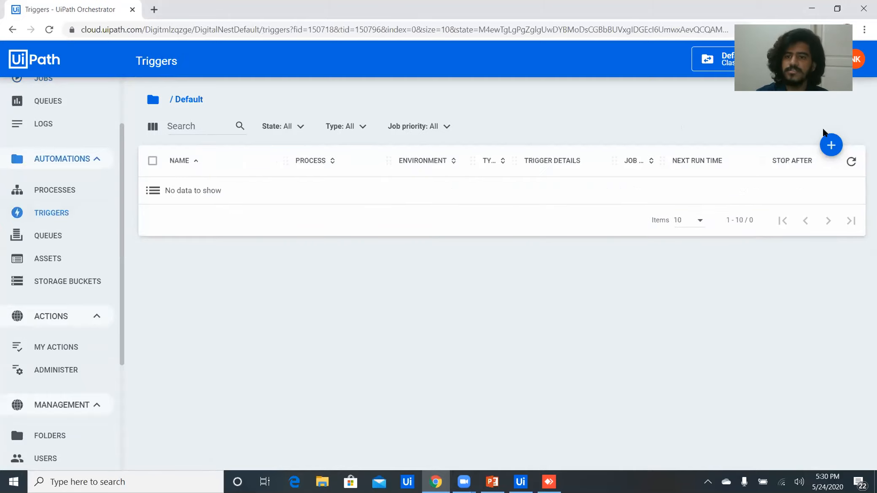
click(830, 144)
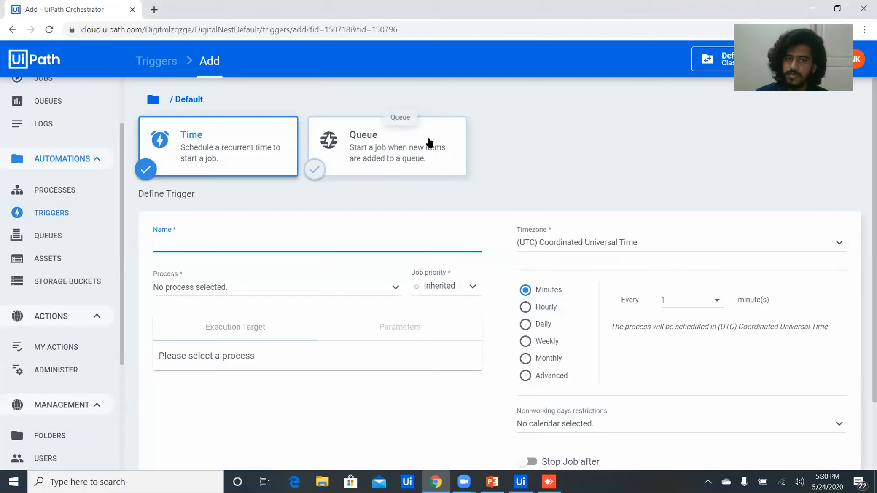
Step: Look over Orchestrator's remaining management sections and switch to the webinar presentation in PowerPoint
drag(127, 213, 120, 344)
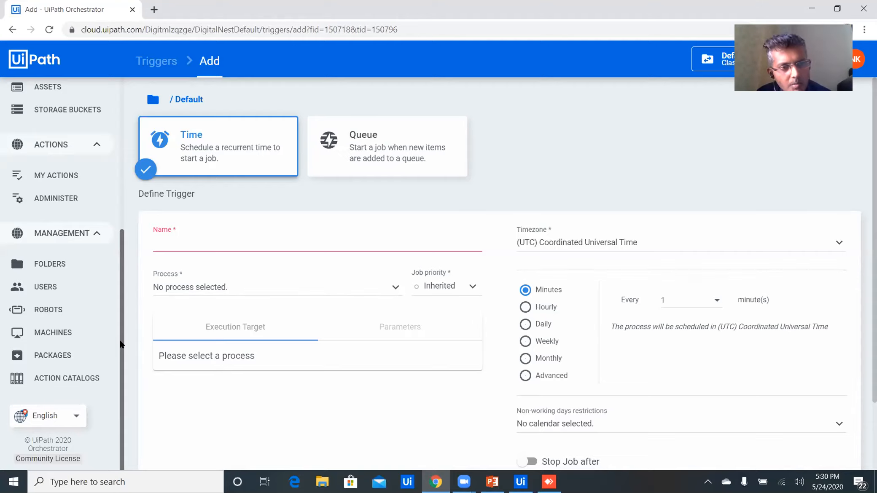
click(492, 482)
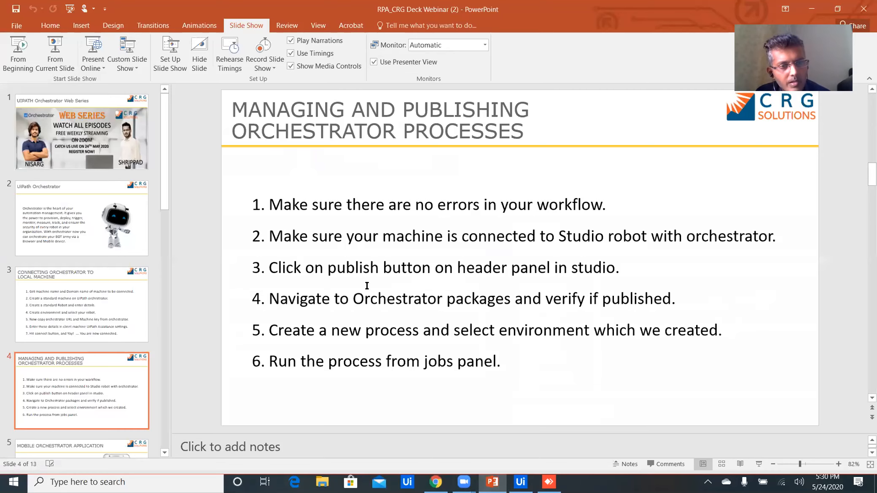